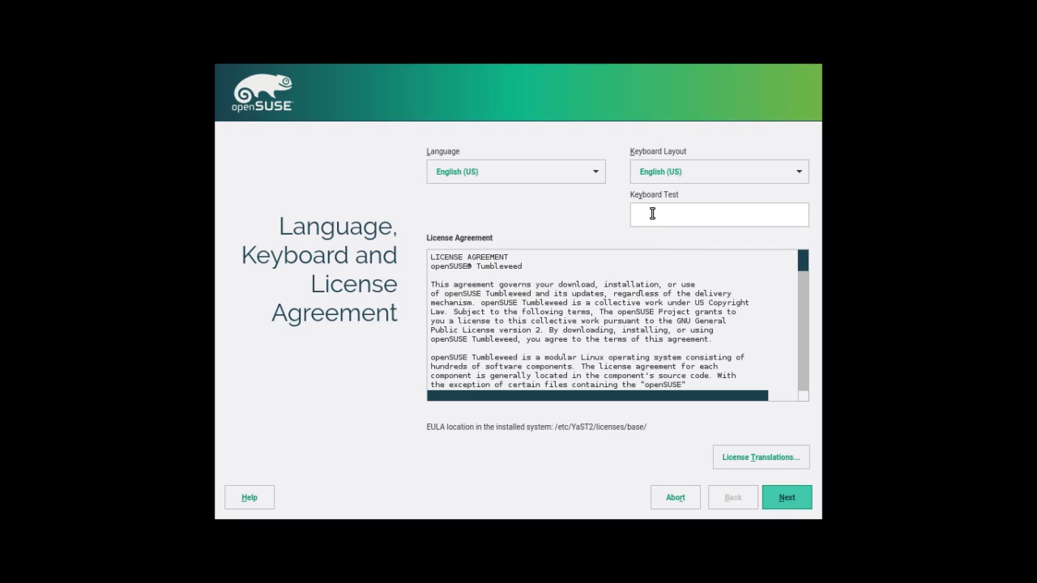
- Accept the license, skip online repositories and add-ons, and keep the suggested partitioning
text(the qui)
click(794, 502)
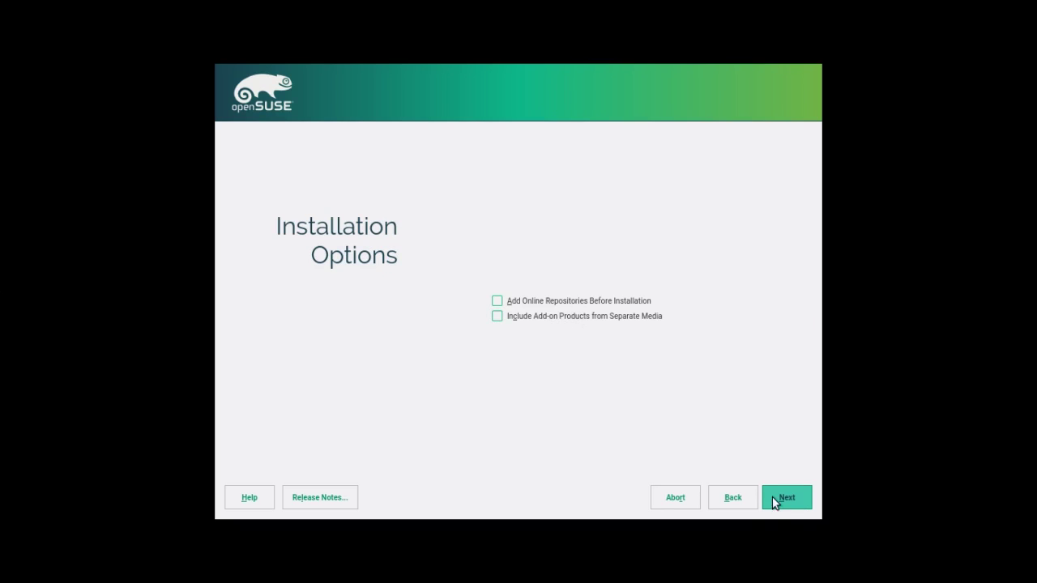
click(794, 504)
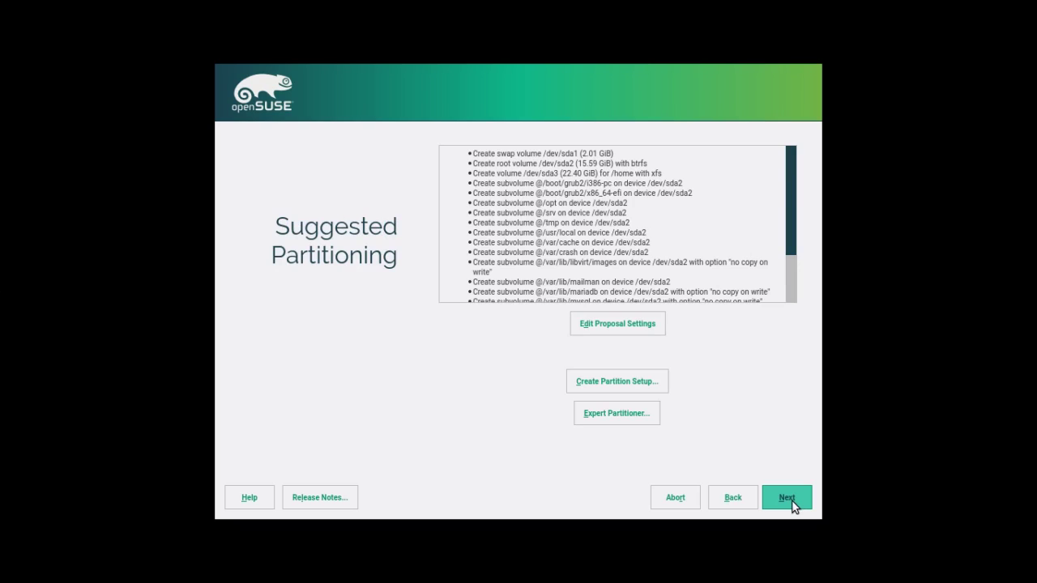
drag(793, 203, 775, 177)
click(786, 503)
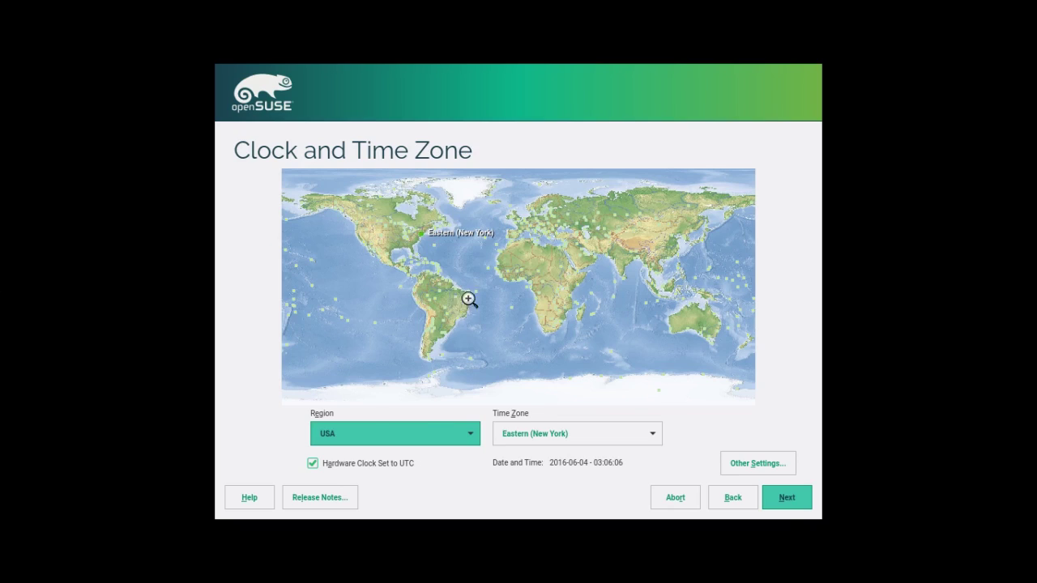
- Keep the Eastern (New York) time zone and choose the XFCE desktop
click(800, 503)
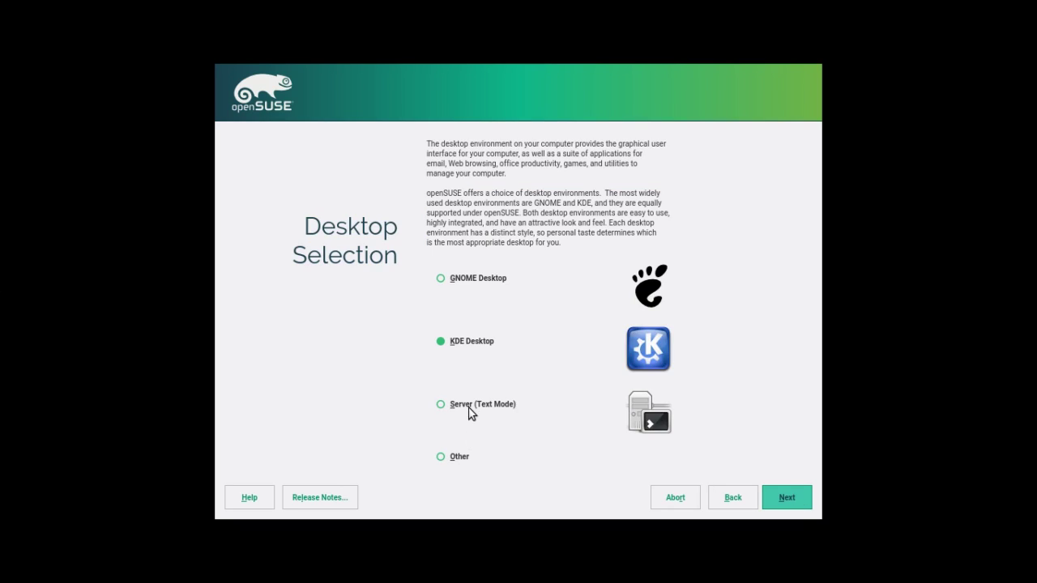
click(445, 458)
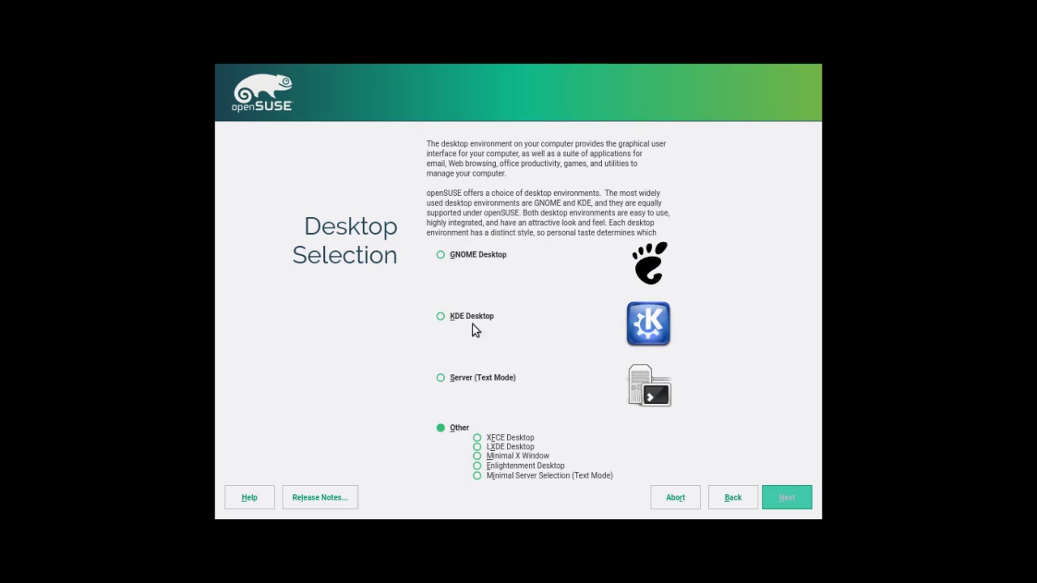
click(477, 438)
click(785, 498)
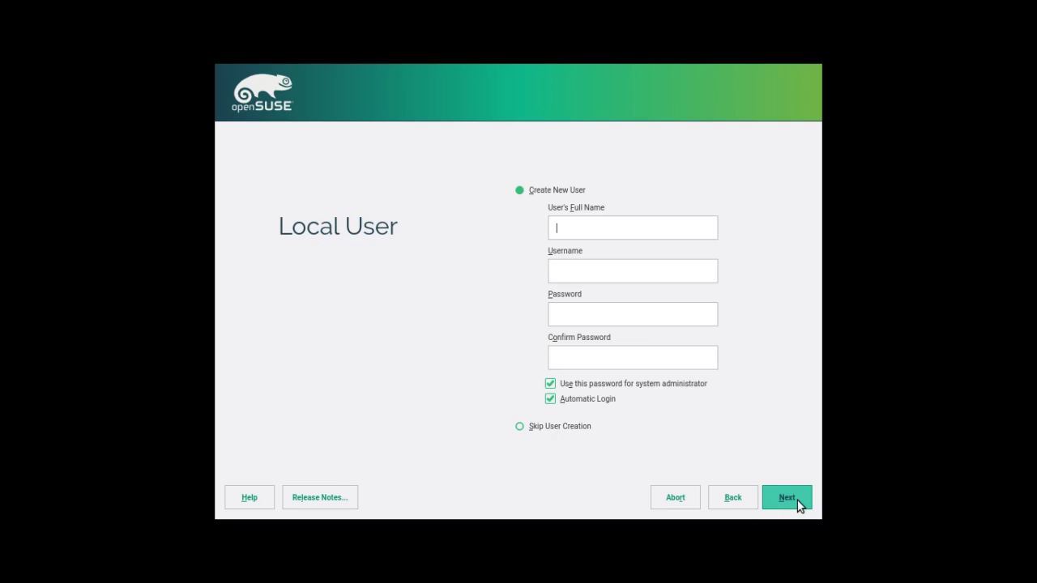
- Create the local user account by entering the user's full name and password
click(585, 224)
text(spatry)
click(575, 317)
text(a)
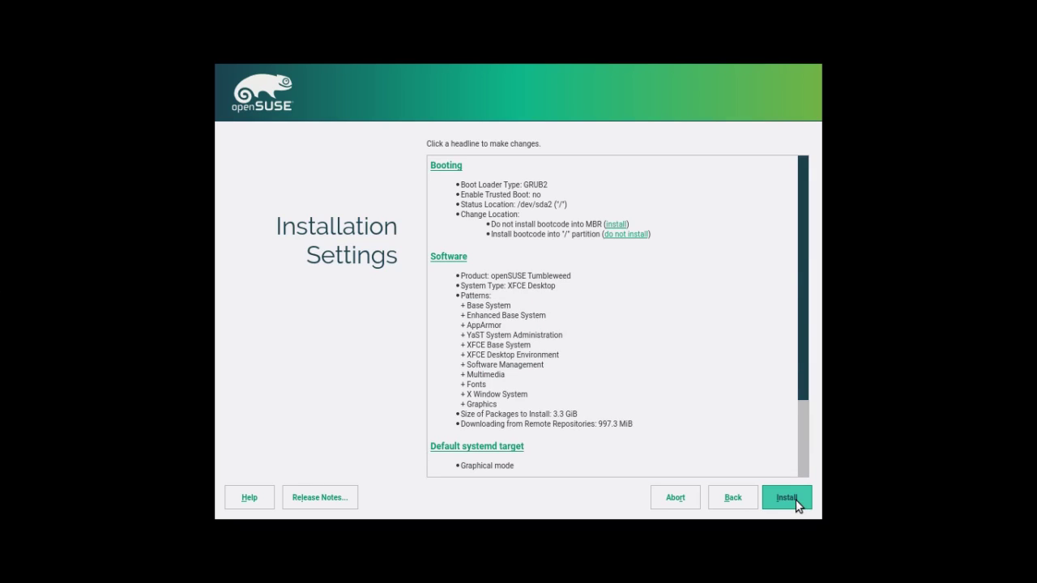
- Review the XFCE installation settings and confirm the disk changes to start installing
scroll(710, 376, down, 3)
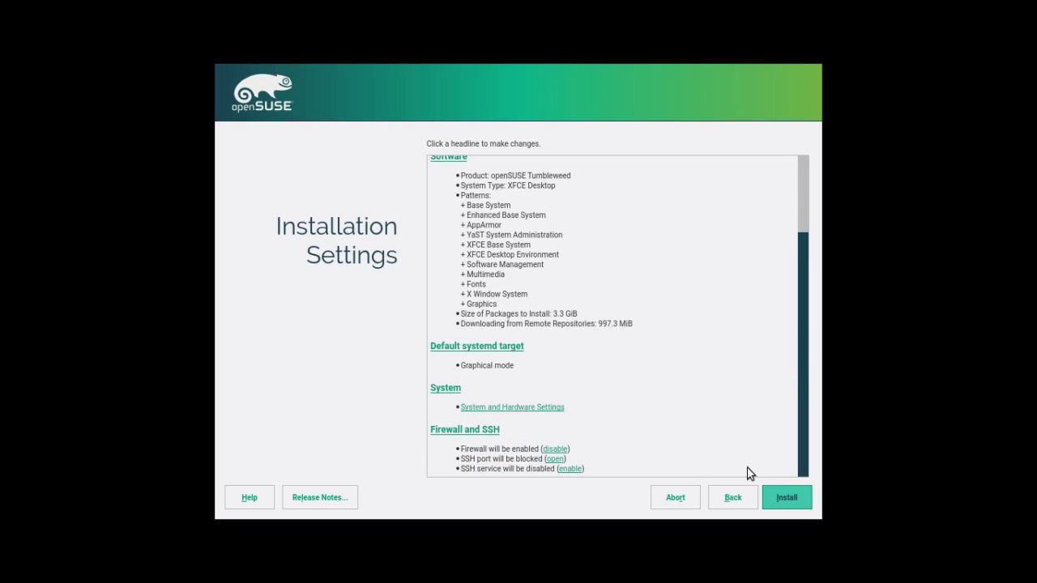
click(791, 502)
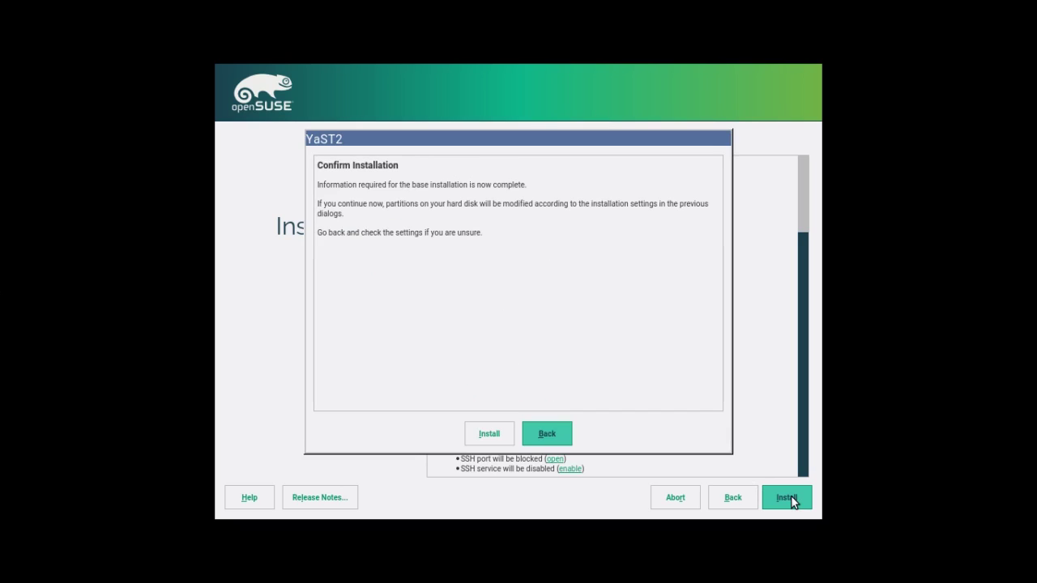
click(484, 440)
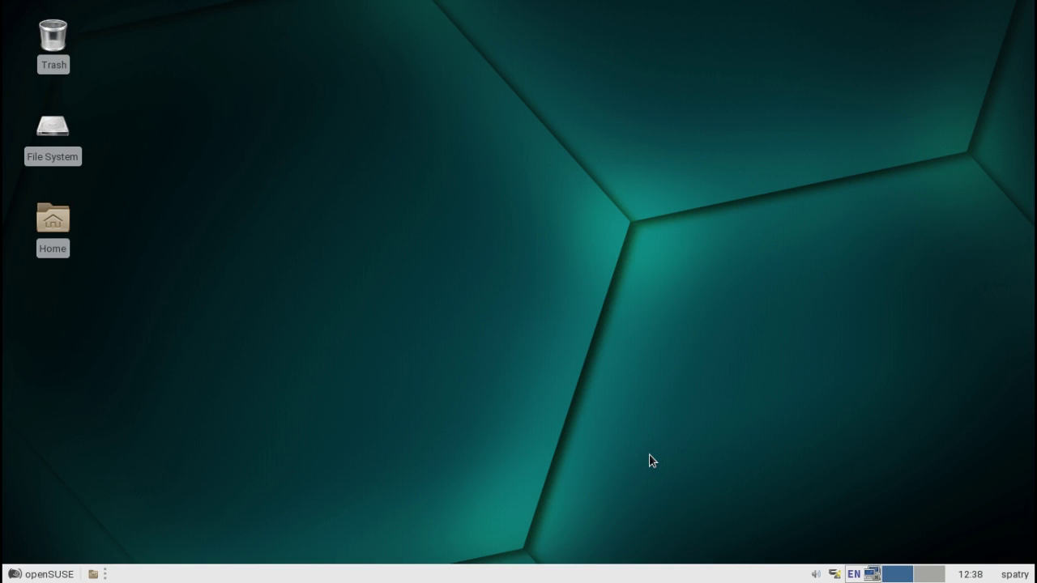
right_click(663, 375)
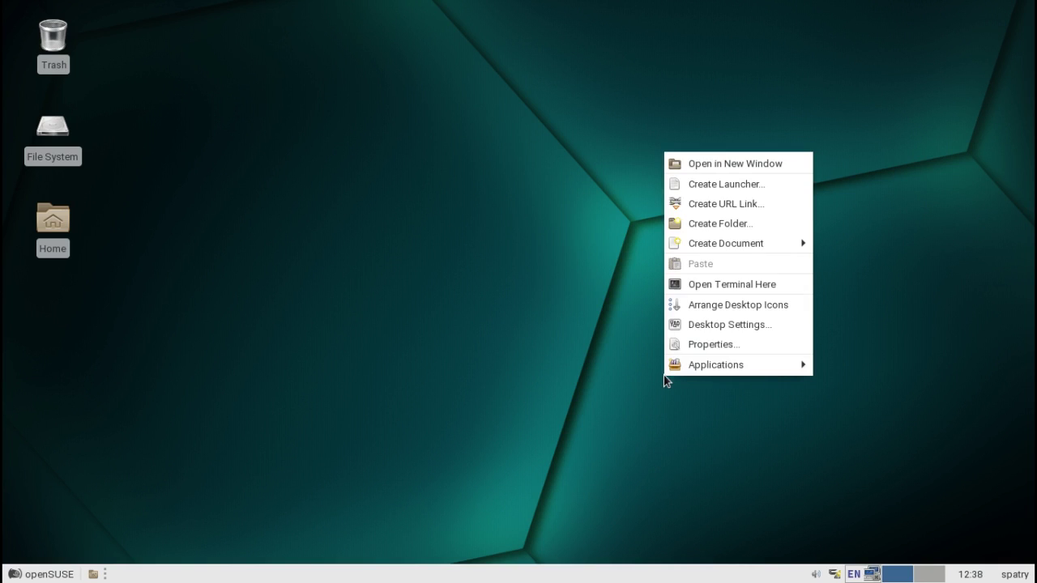
click(707, 327)
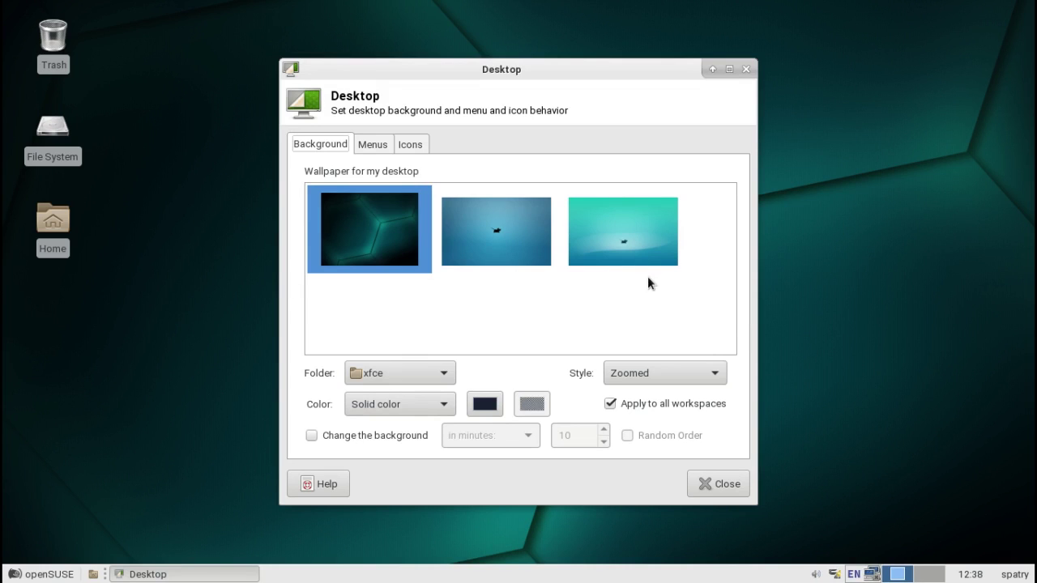
click(372, 145)
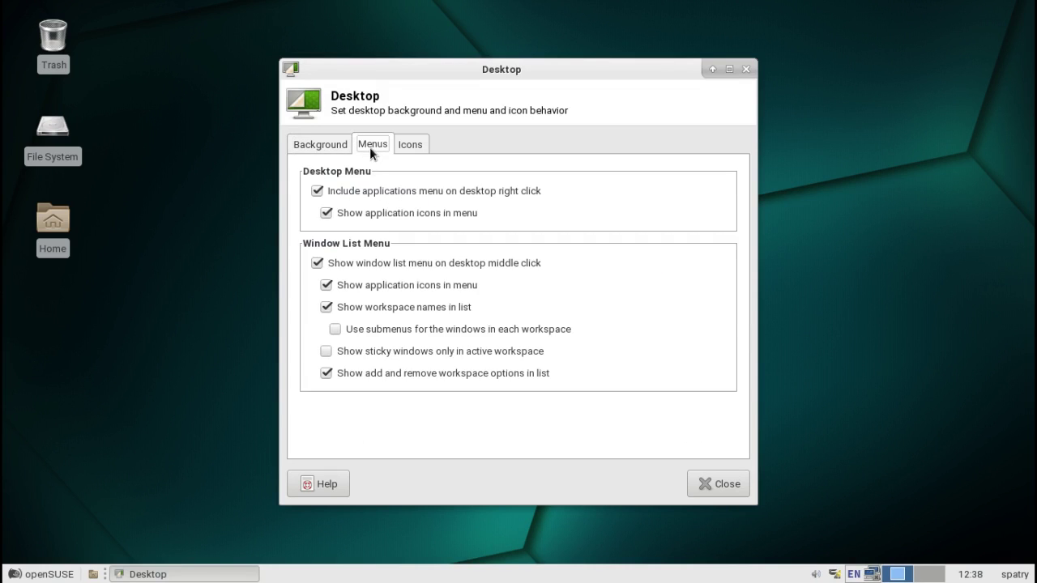
click(413, 146)
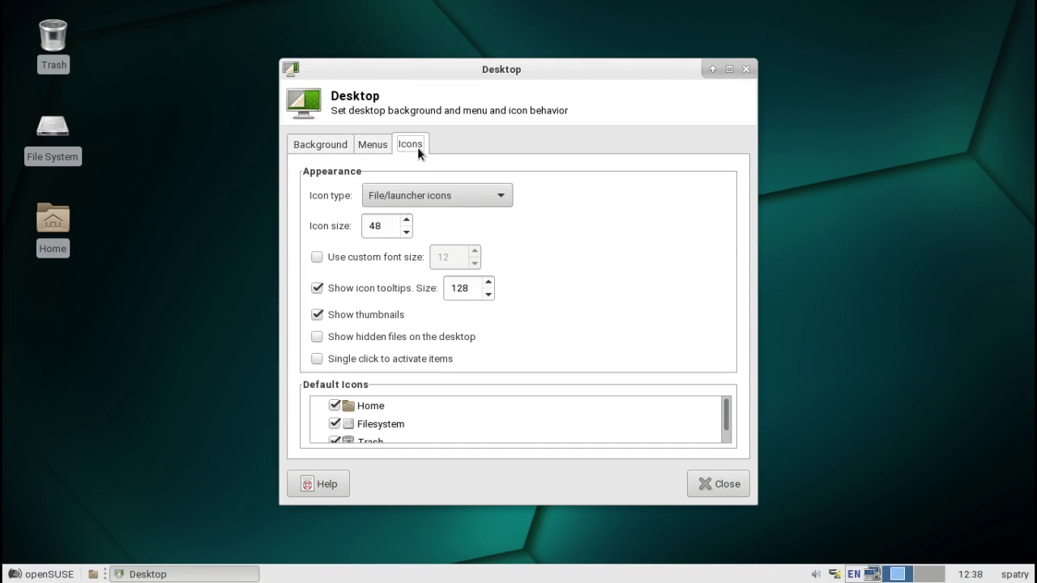
click(746, 69)
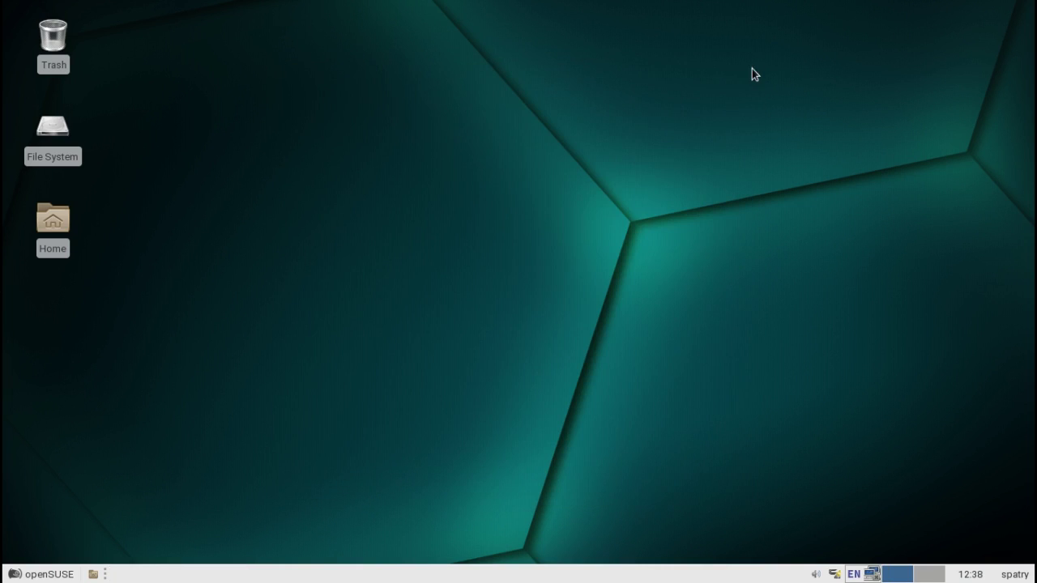
- Preview the panel's log out options and the June 2016 calendar, then close them
click(1017, 574)
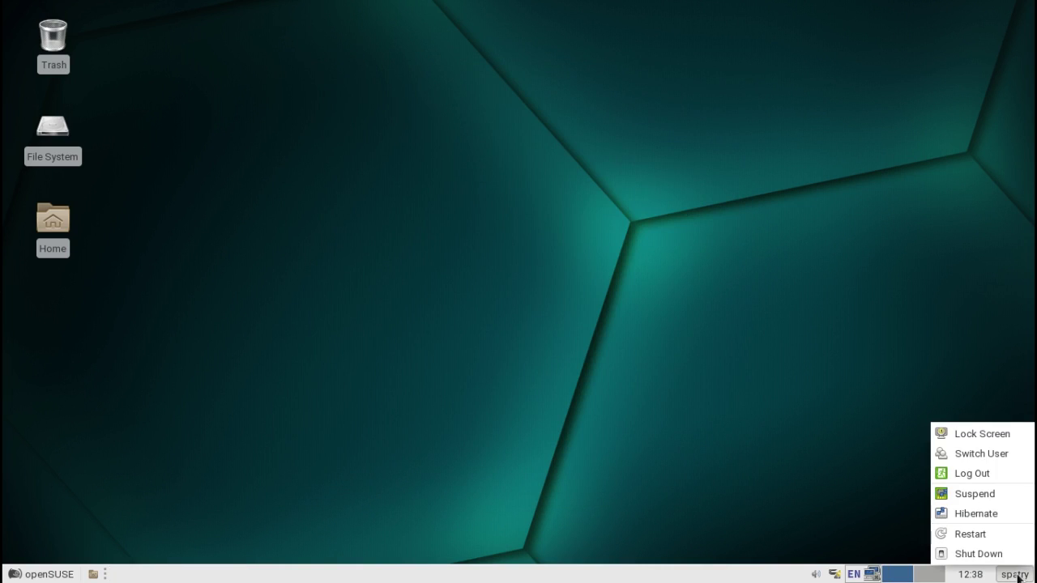
click(918, 383)
click(976, 574)
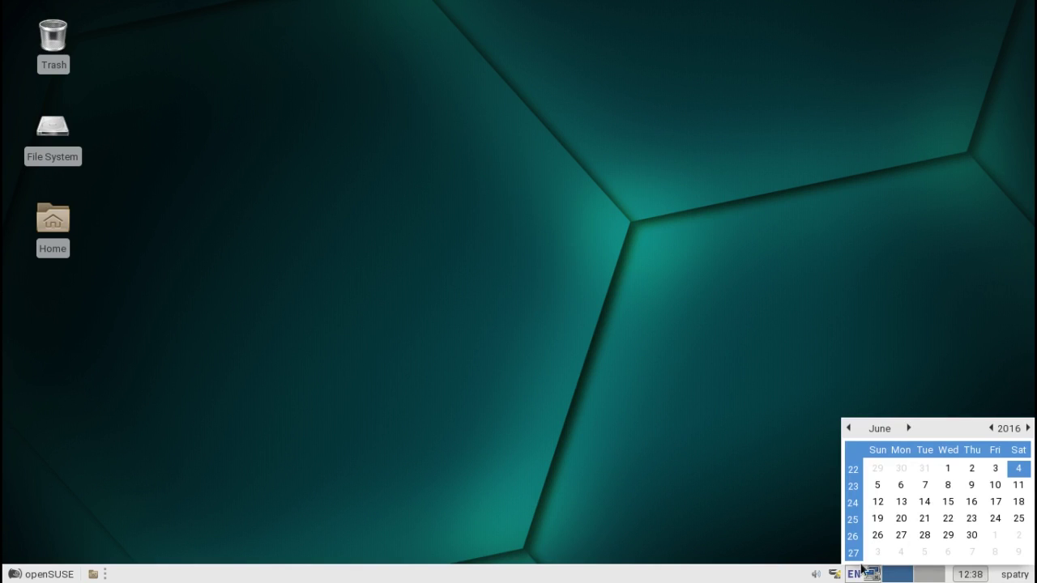
click(798, 486)
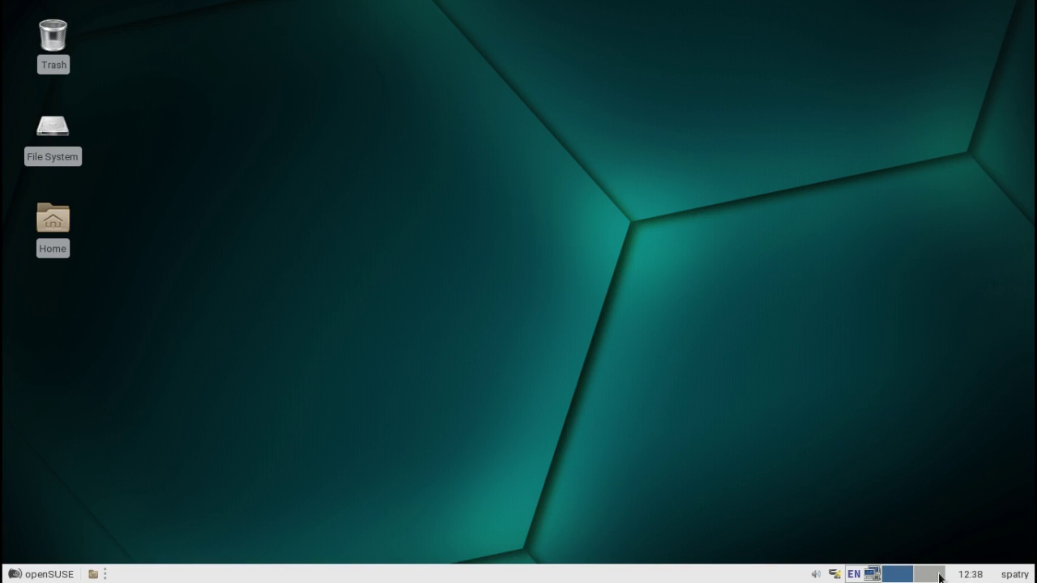
- Check the power manager and volume tray popups, then bring up the openSUSE applications menu
mouse_move(870, 576)
click(833, 574)
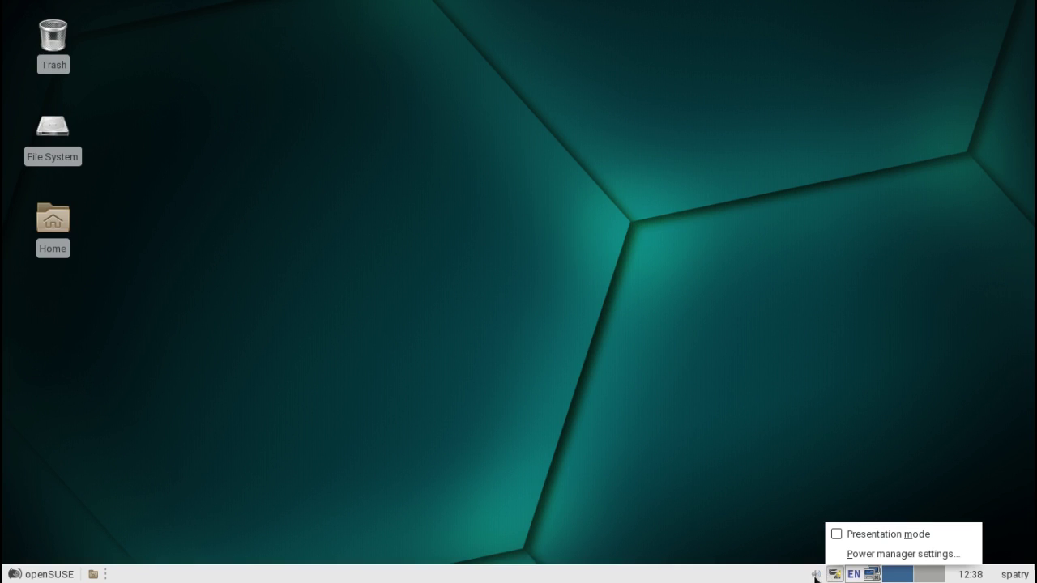
click(815, 574)
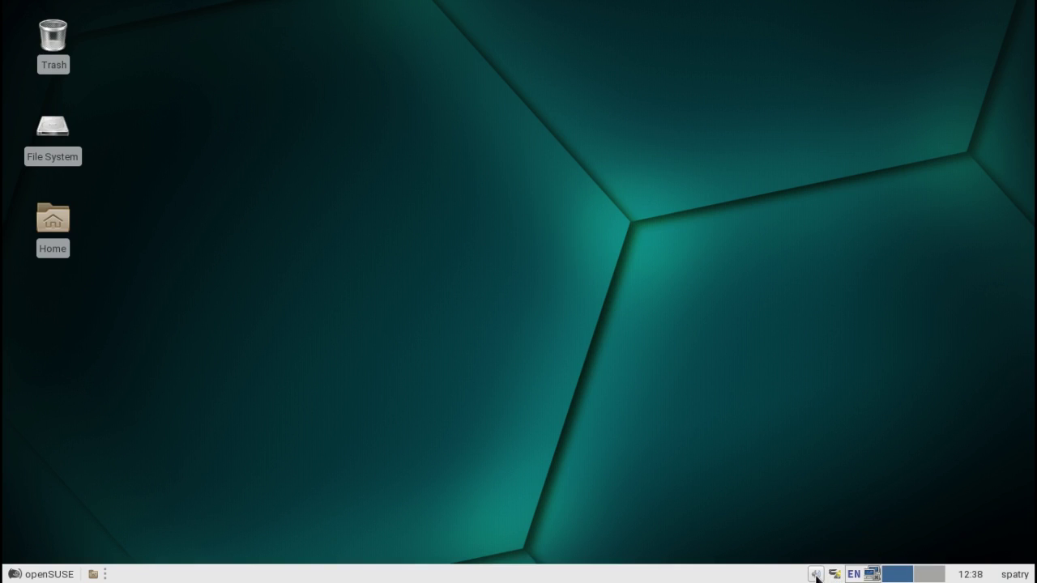
click(816, 575)
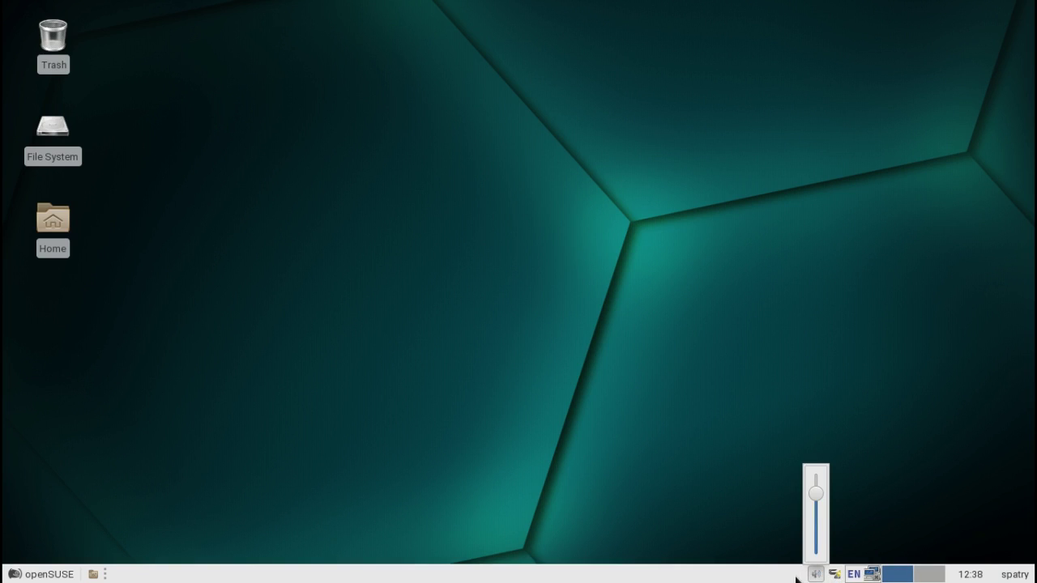
click(801, 574)
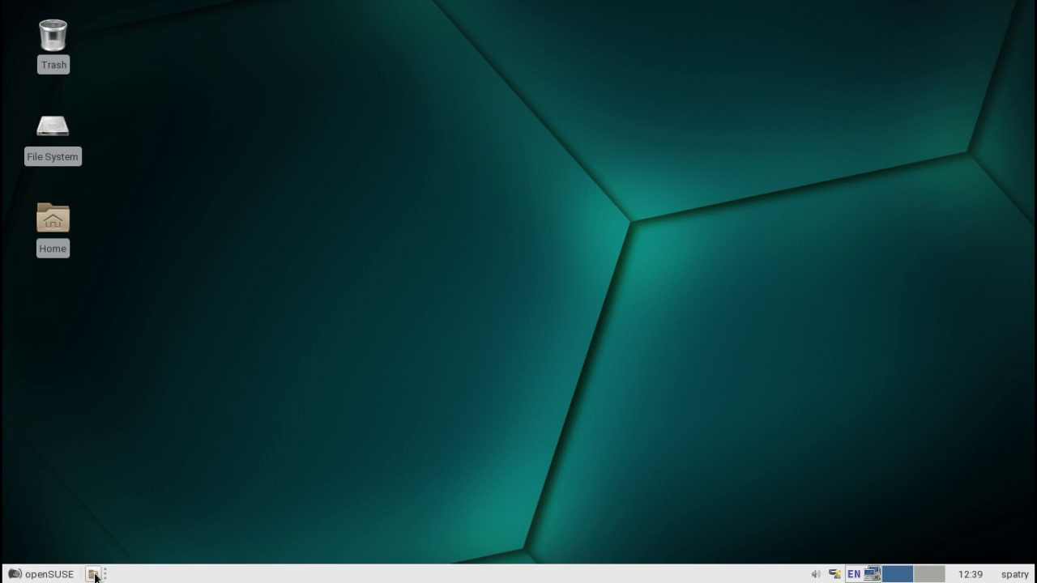
click(46, 576)
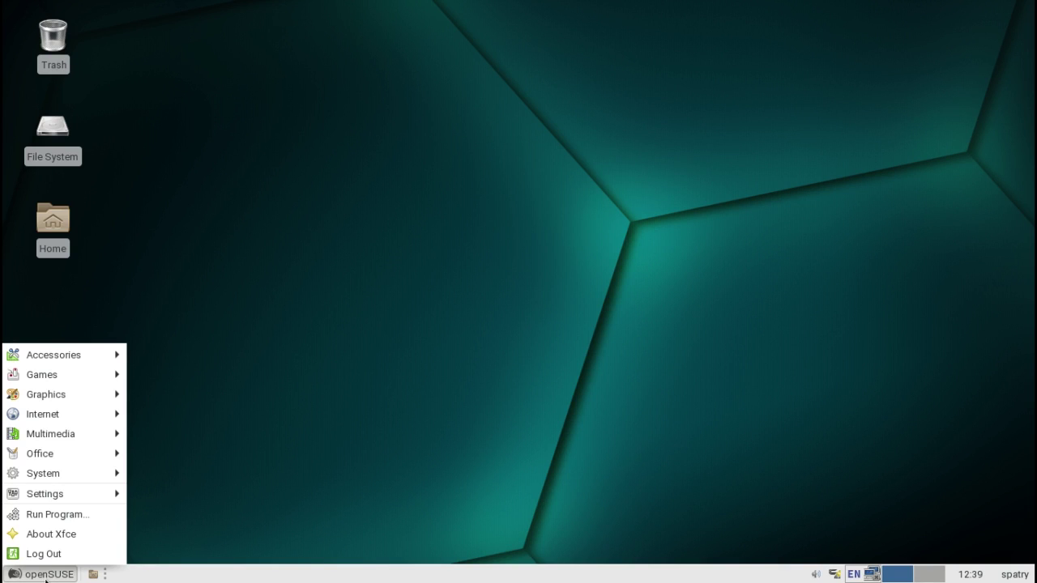
- Browse the Internet, Office and System categories, ending on the Settings submenu
mouse_move(76, 363)
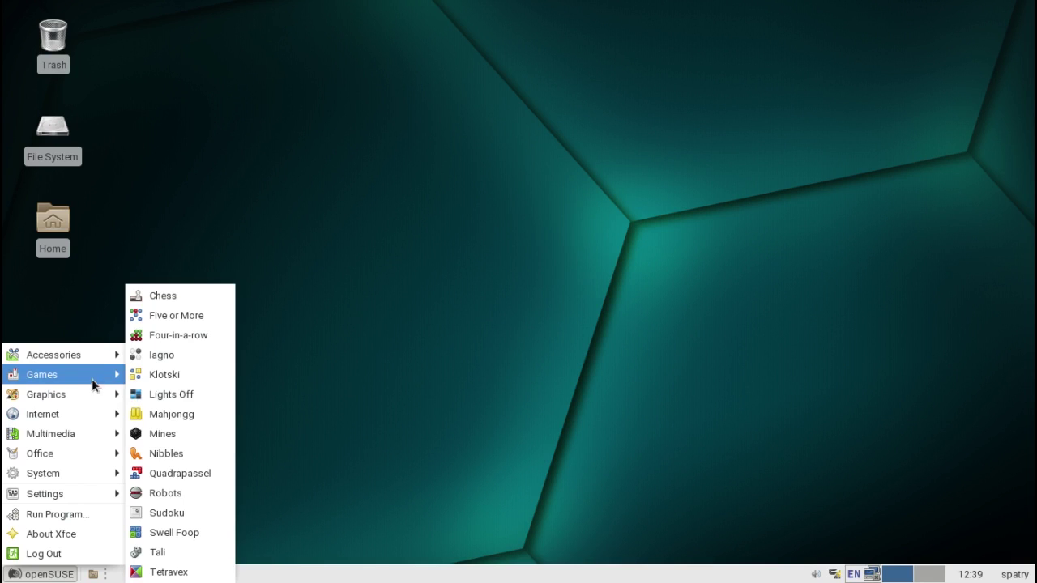
mouse_move(90, 397)
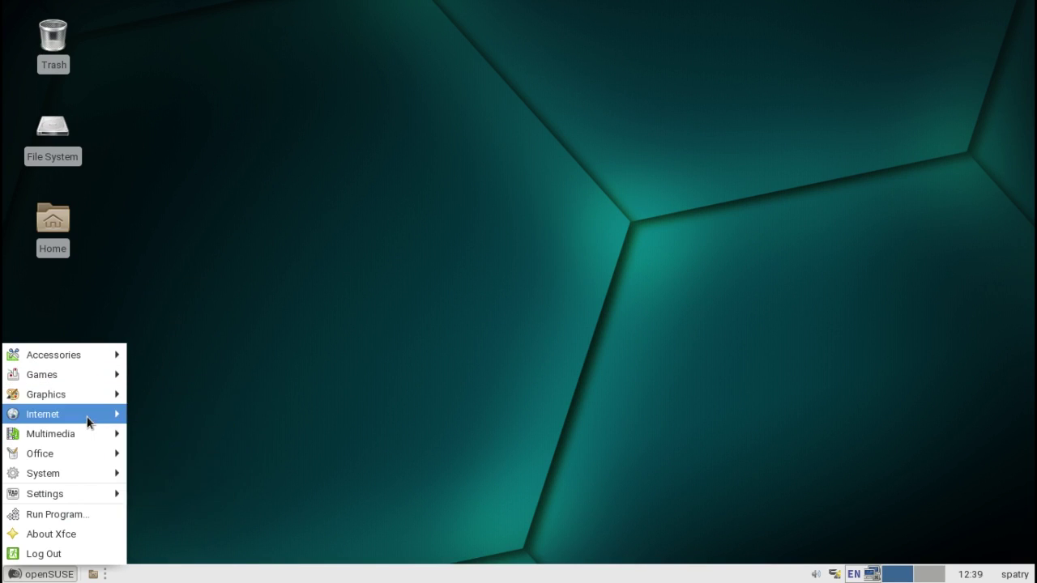
mouse_move(88, 420)
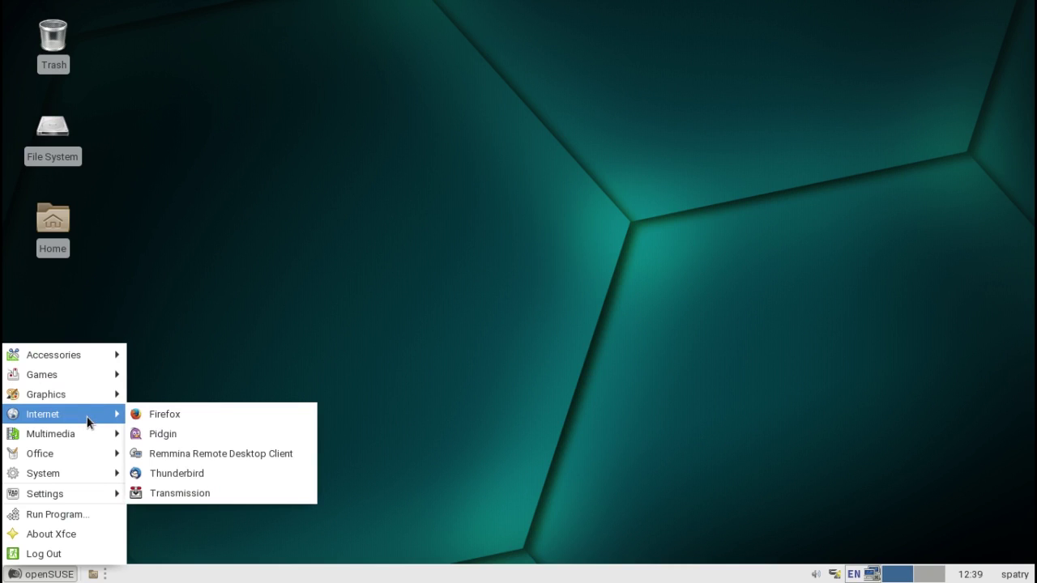
mouse_move(88, 442)
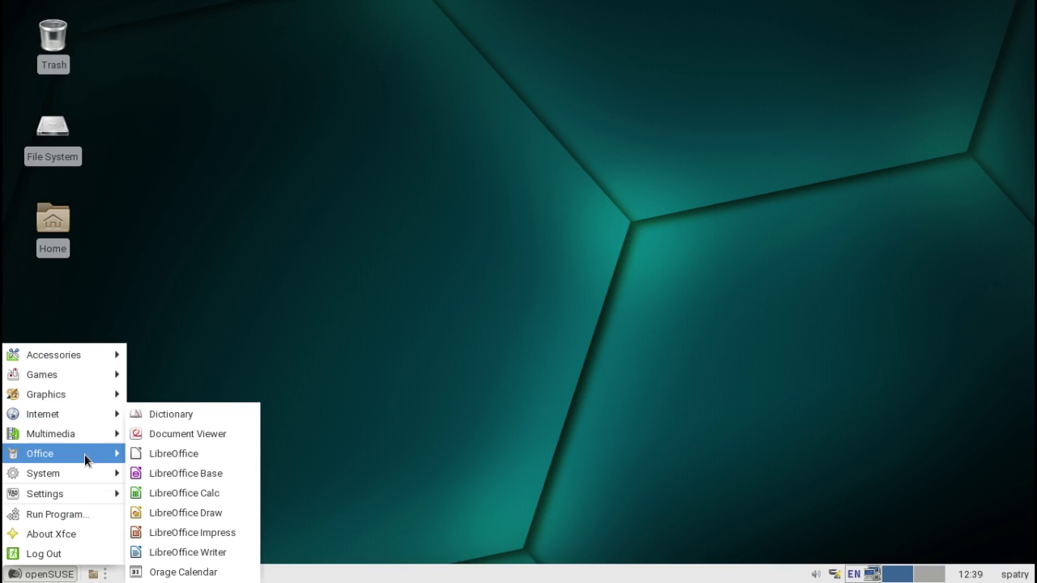
mouse_move(82, 475)
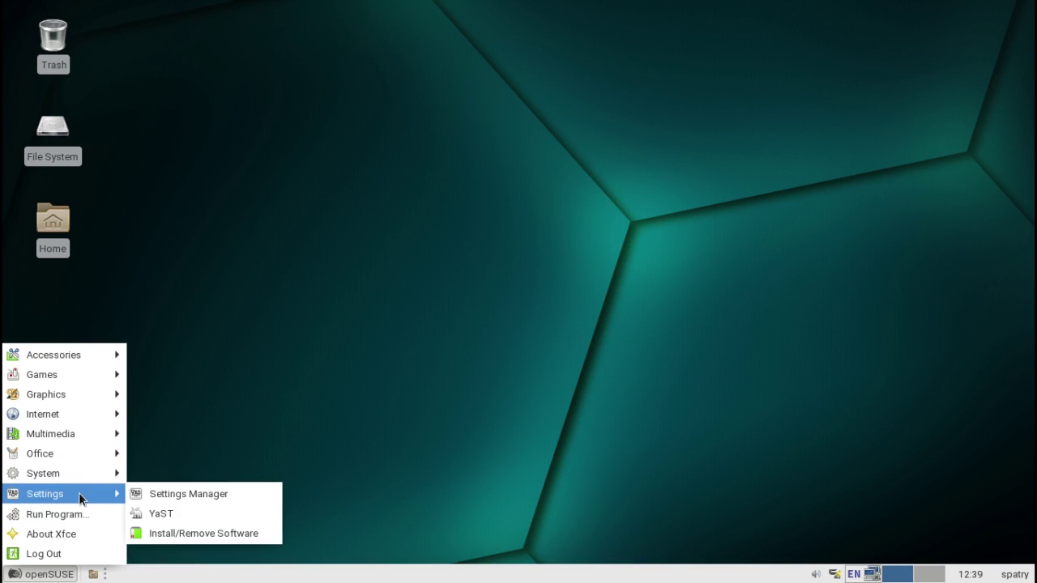
- Open Settings Manager's Appearance settings and compare the Style and Icons theme lists
click(133, 497)
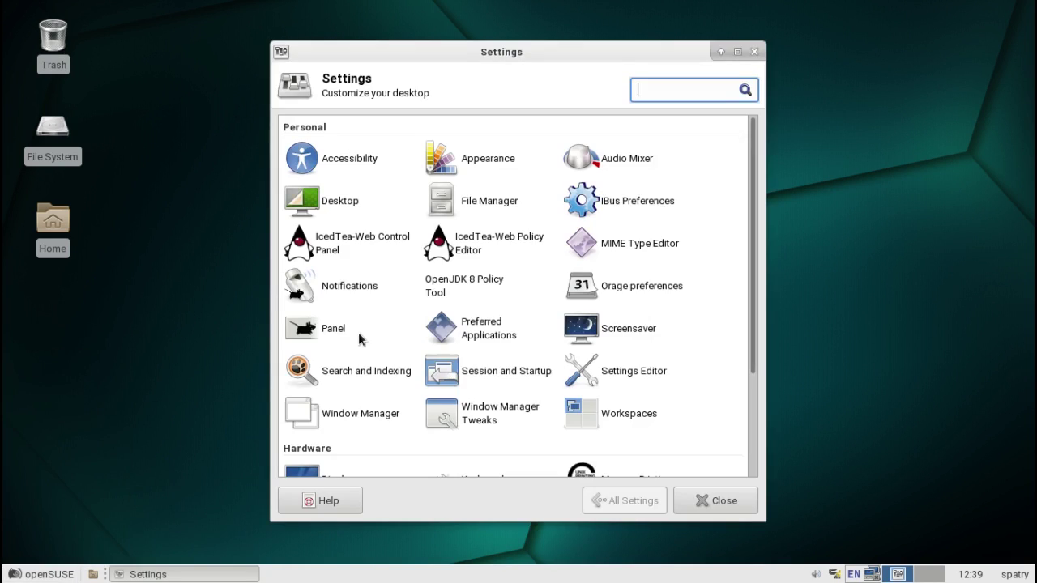
scroll(685, 226, down, 3)
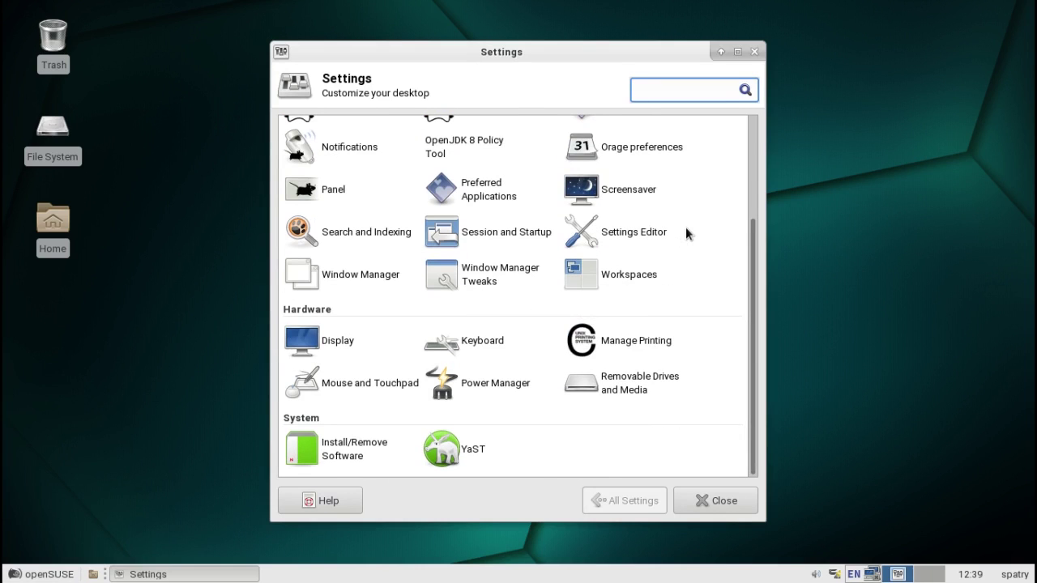
scroll(685, 227, up, 3)
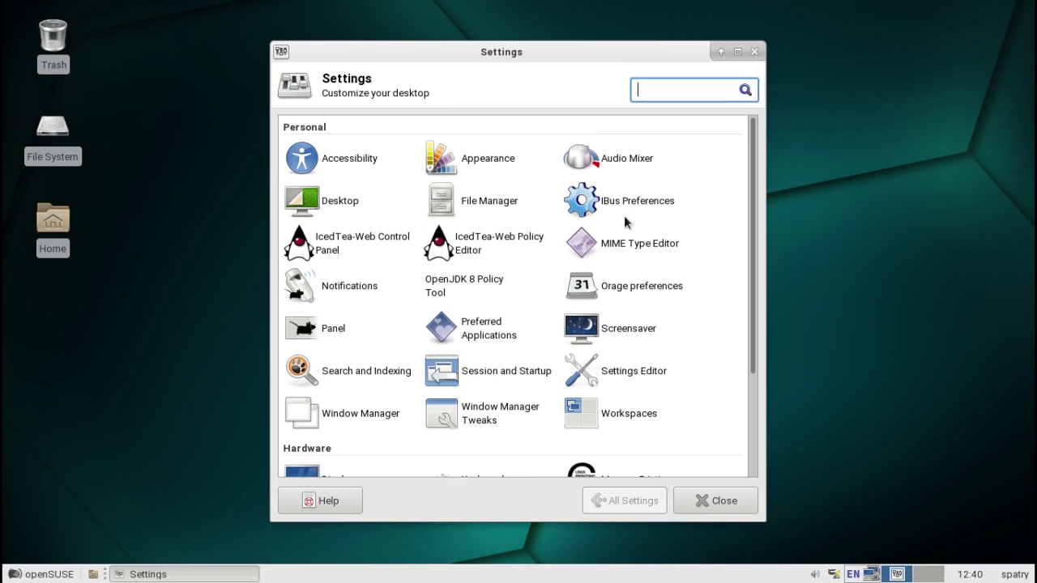
click(472, 162)
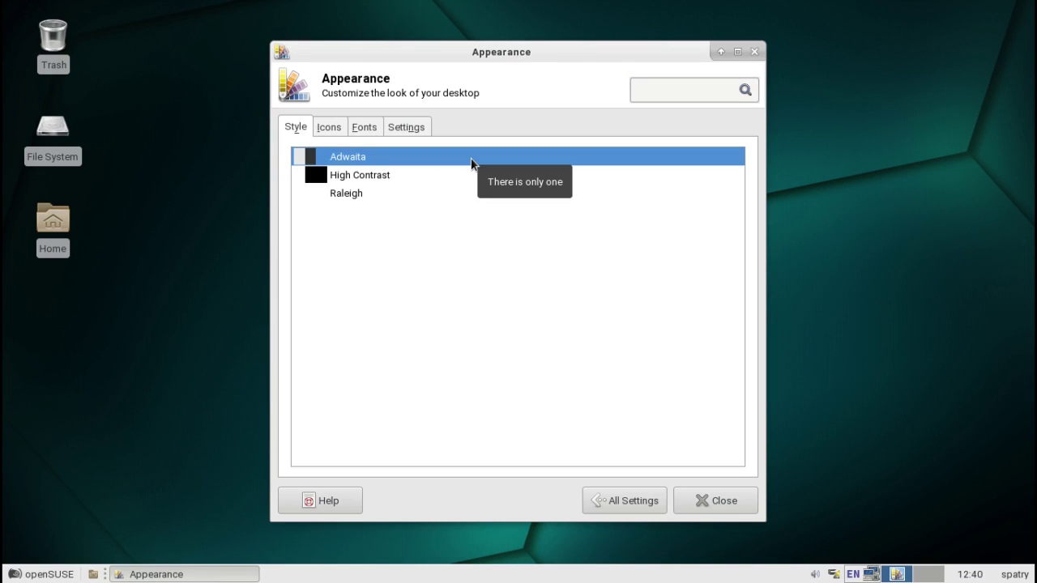
click(327, 130)
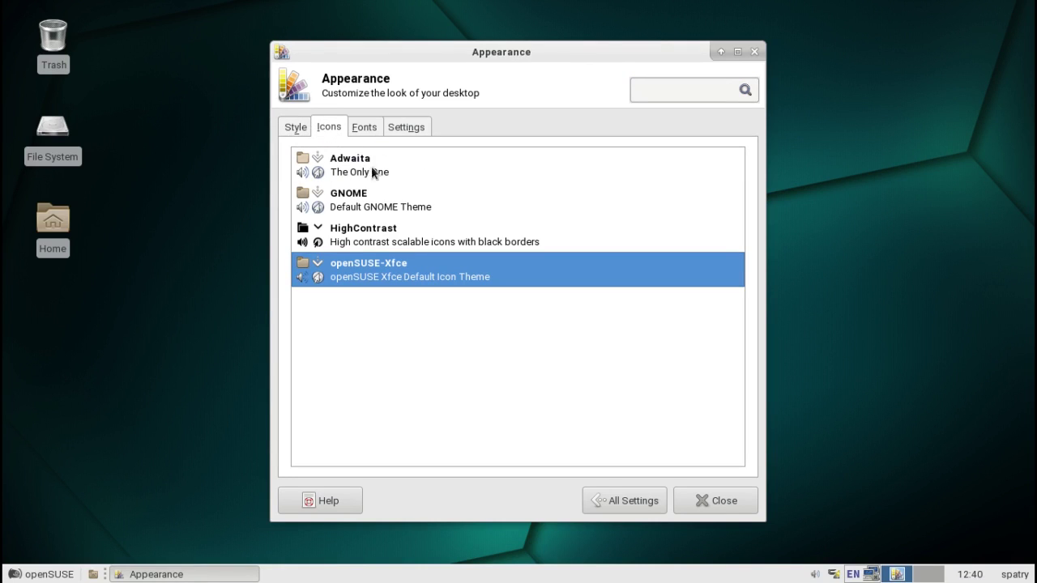
click(292, 129)
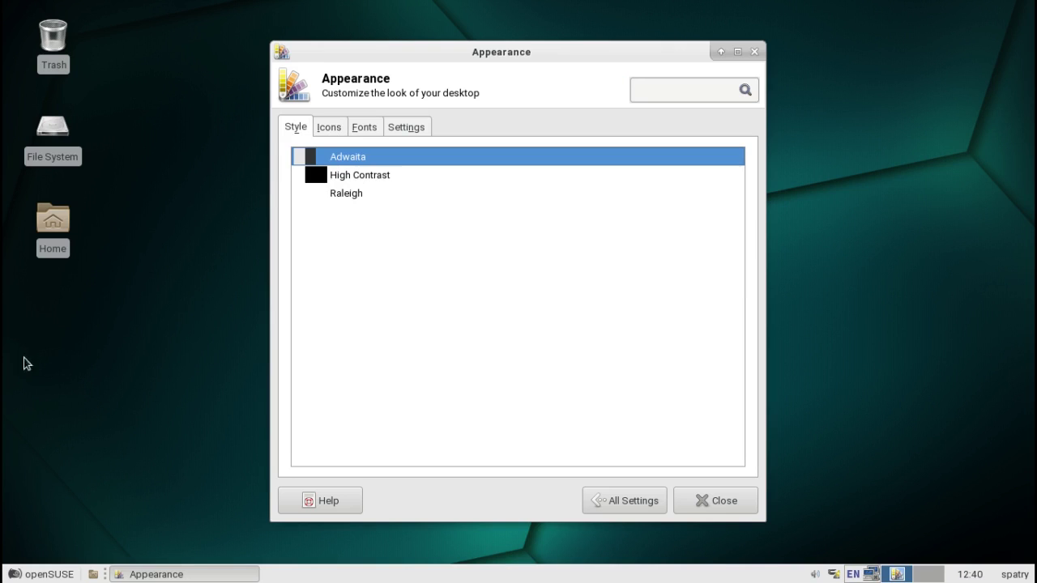
click(40, 574)
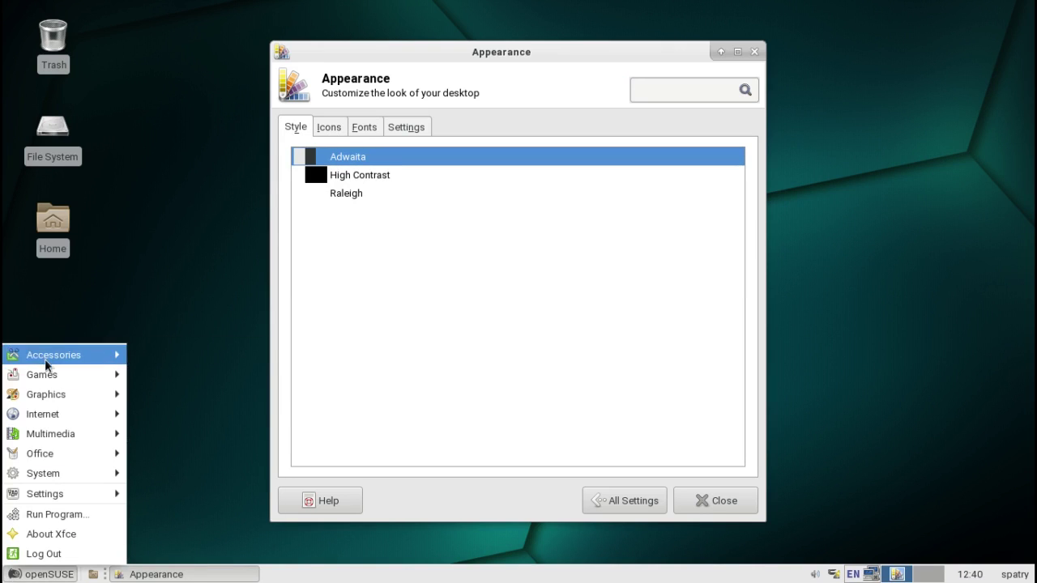
- Browse the Games and Multimedia categories, showing Brasero, Pragha, Sound Juicer and Videos
mouse_move(45, 381)
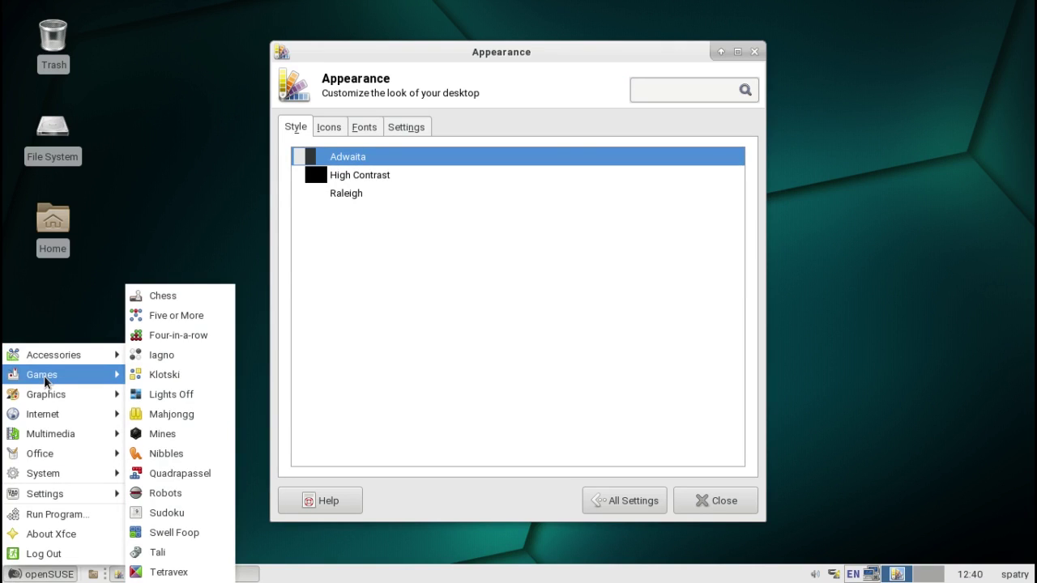
mouse_move(50, 420)
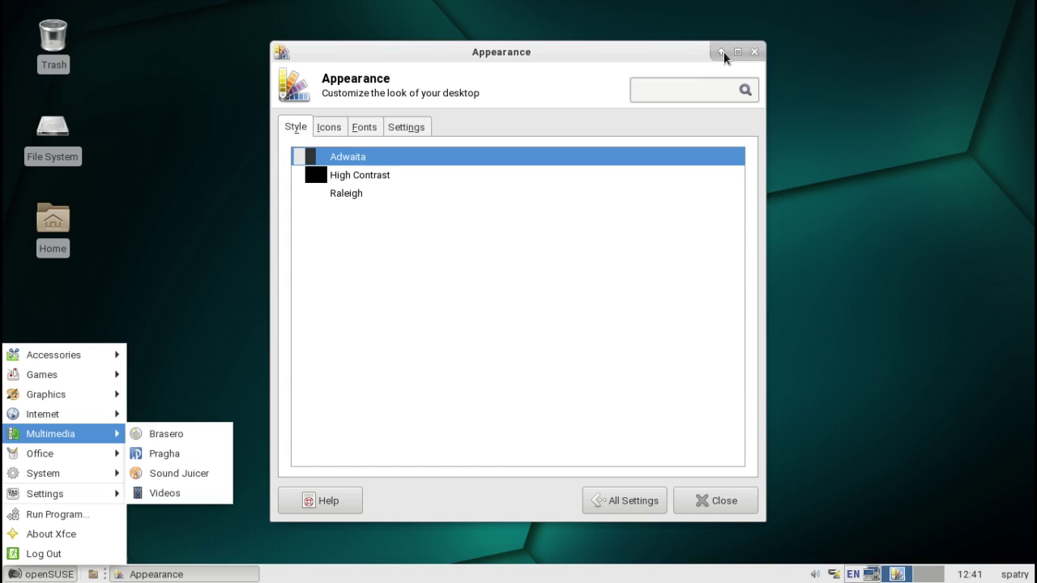
- Return to All Settings, then launch YaST from the Settings menu to reach the root password prompt
click(638, 502)
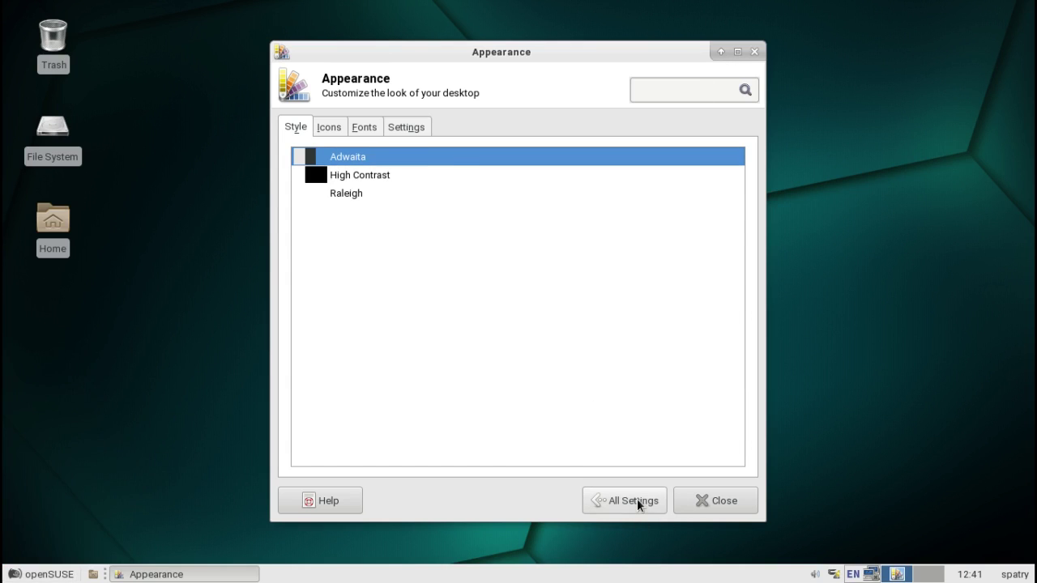
click(638, 502)
scroll(674, 357, down, 3)
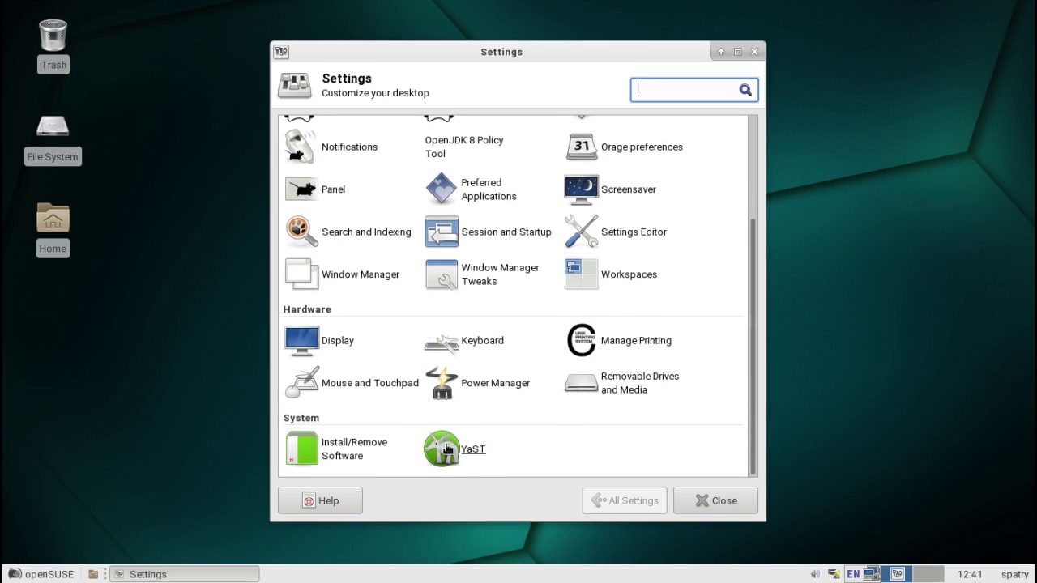
click(37, 574)
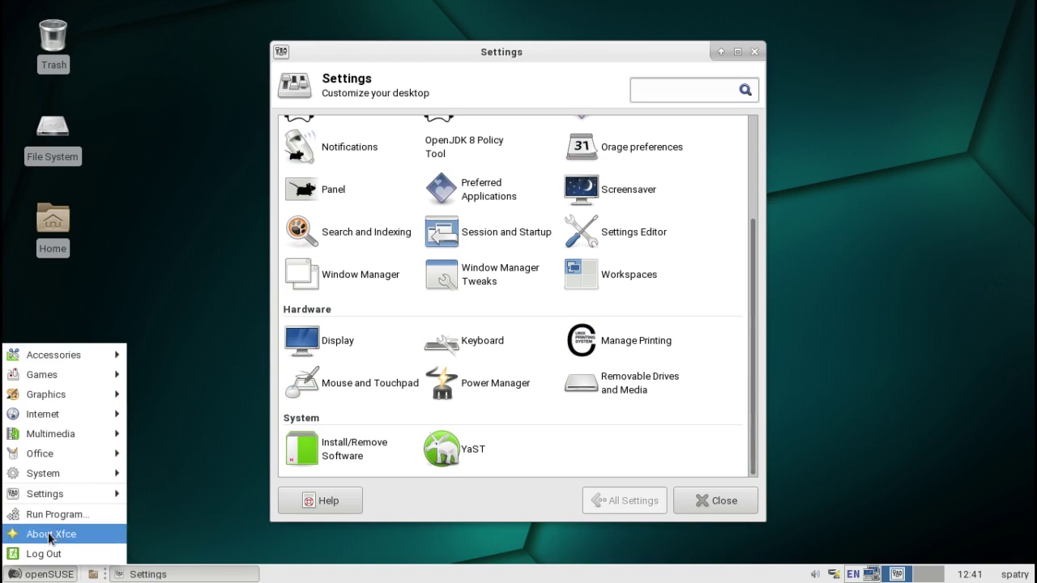
mouse_move(61, 487)
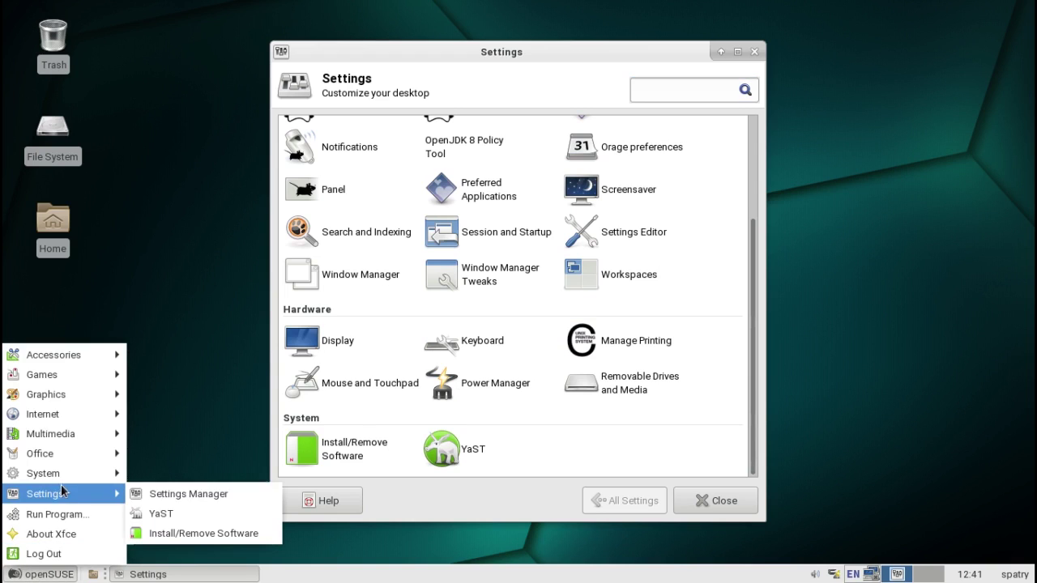
click(169, 515)
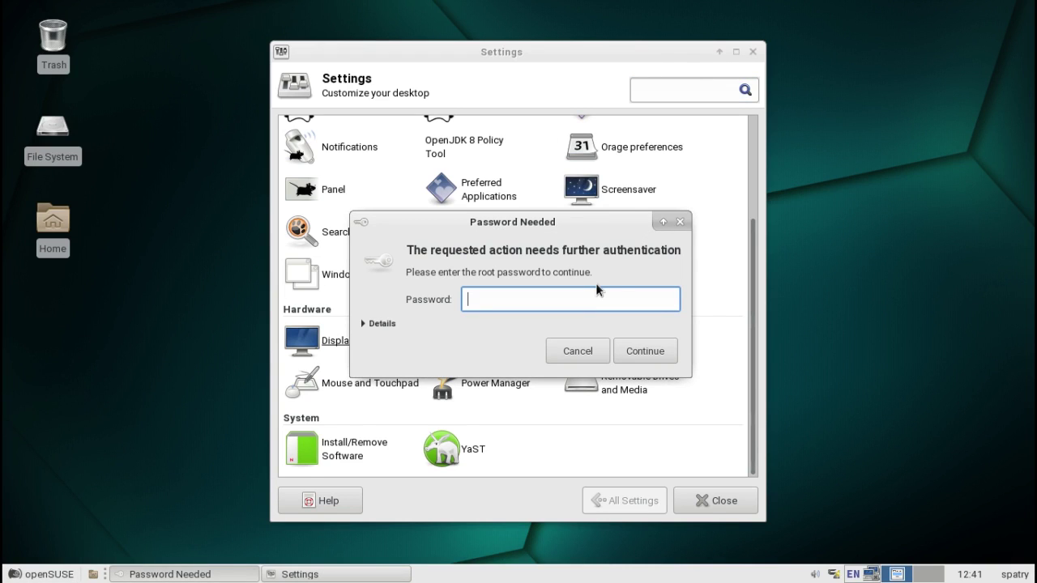
- Enter the root password and move the YaST Control Center window to the upper left
text(••••)
key(Return)
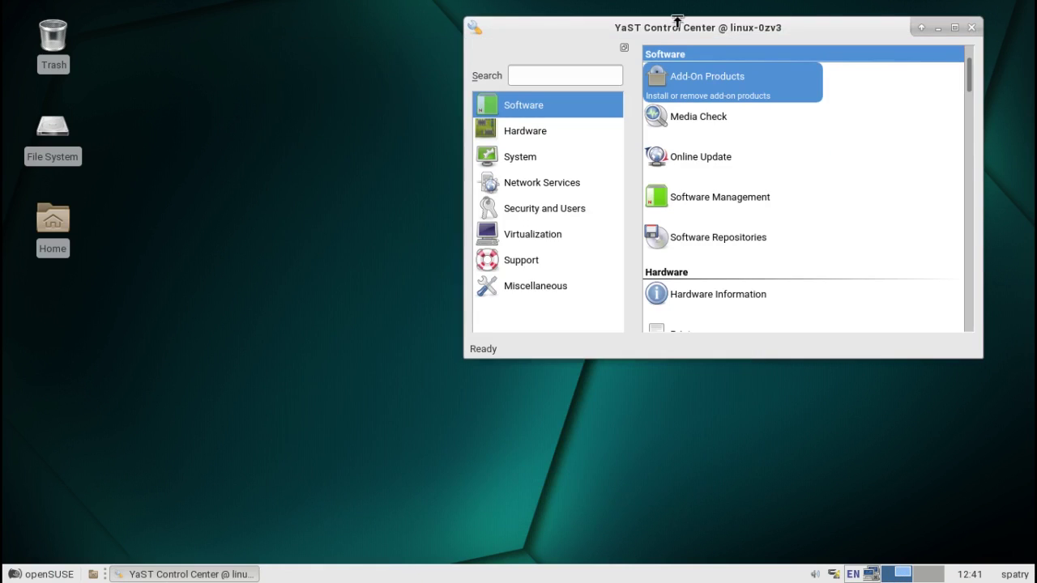
drag(615, 23, 306, 40)
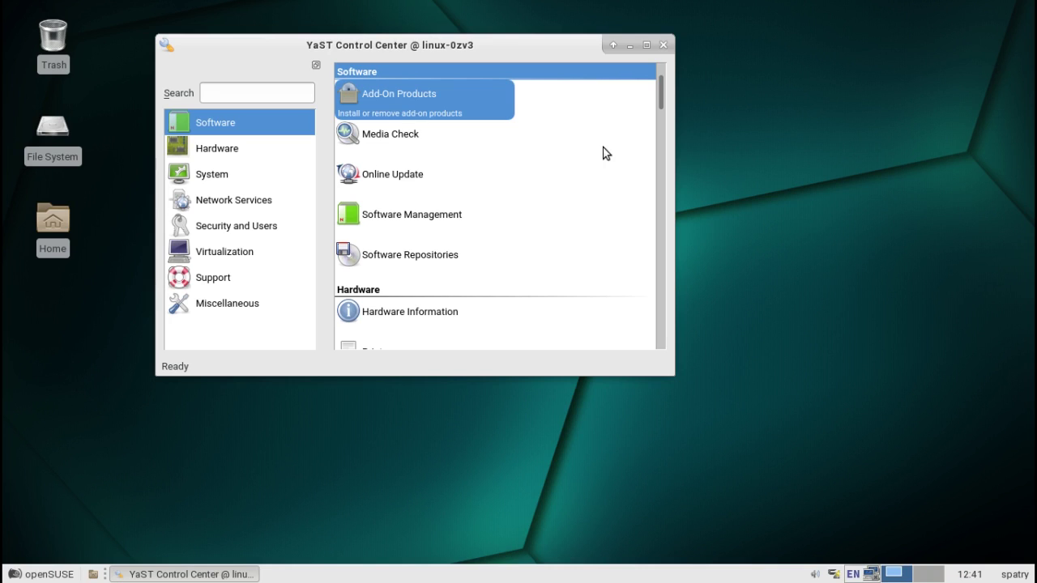
scroll(603, 153, down, 3)
scroll(603, 153, up, 3)
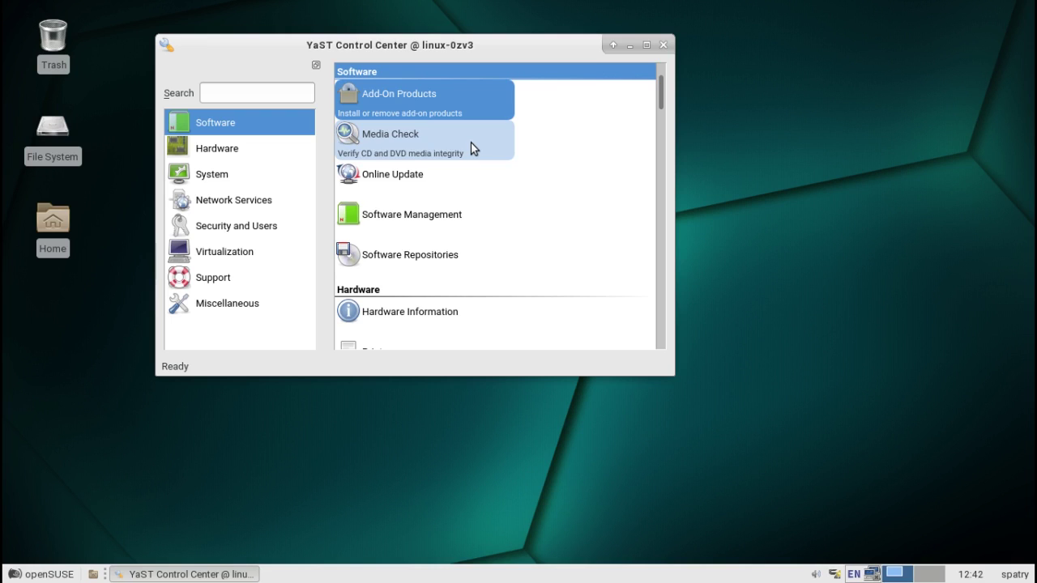
- Scroll through the YaST module list across the Software, Hardware and System groups and back
scroll(462, 183, down, 5)
scroll(462, 183, down, 8)
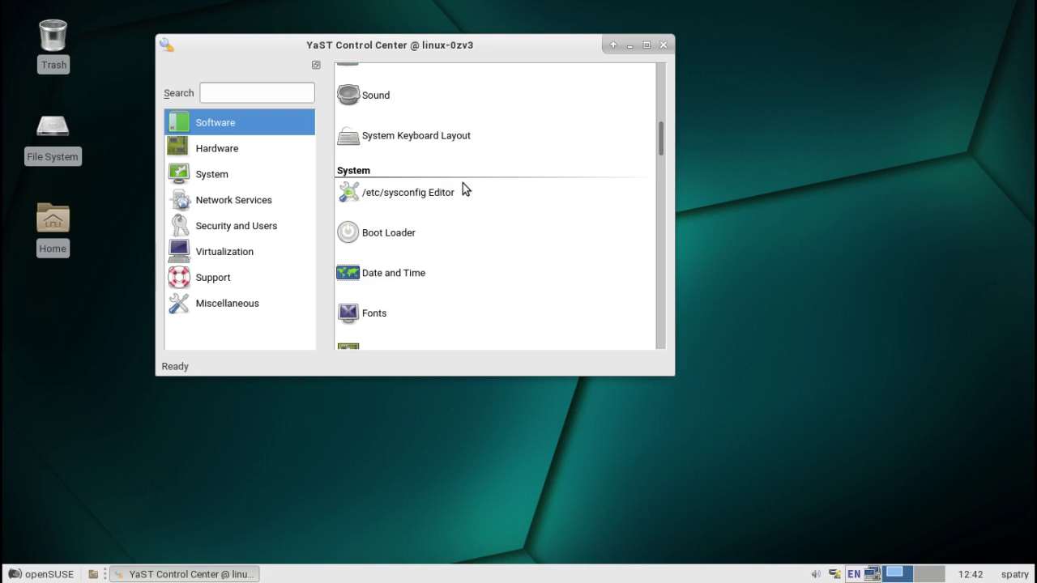
scroll(462, 183, down, 14)
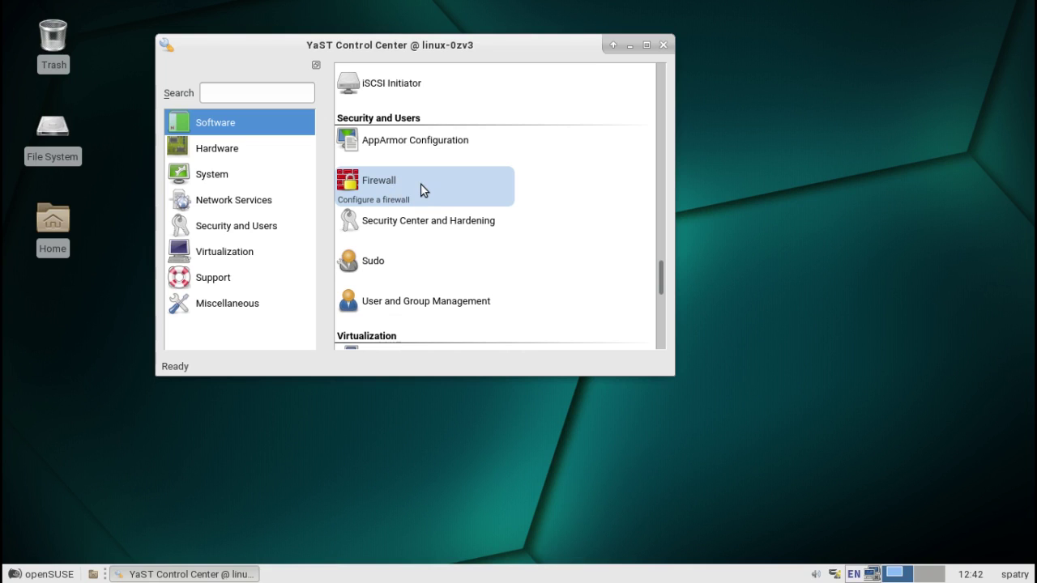
scroll(422, 190, down, 3)
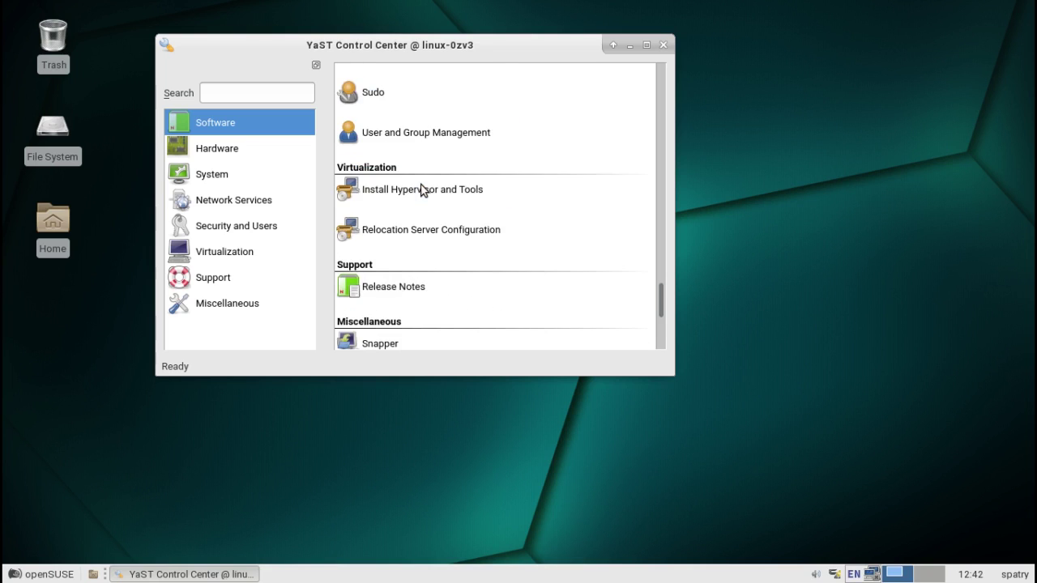
scroll(421, 189, down, 3)
scroll(421, 190, up, 15)
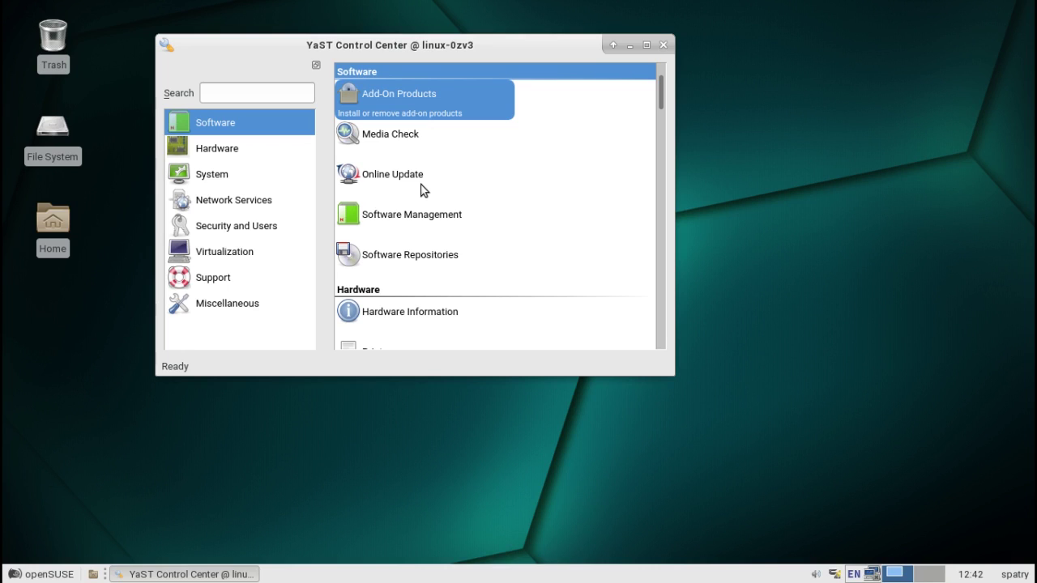
scroll(579, 243, down, 5)
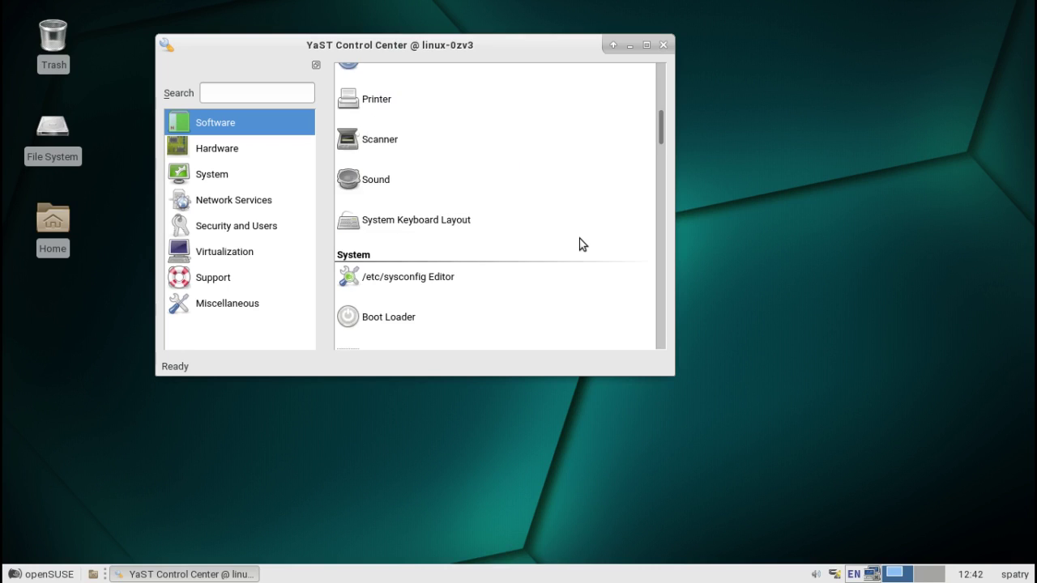
scroll(580, 244, up, 5)
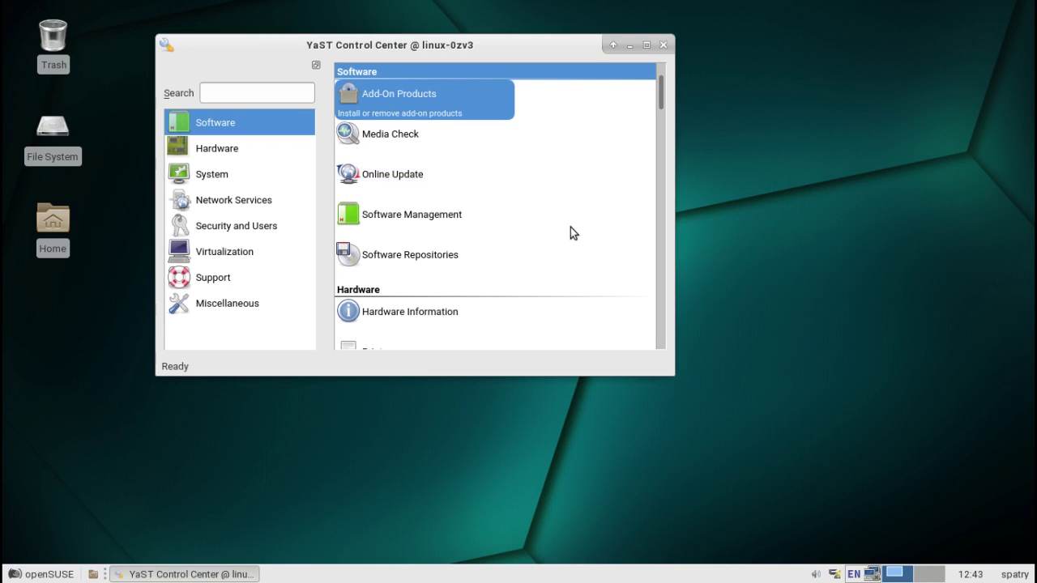
- In Software Management, search 'whisker' and mark xfce4-panel-plugin-whiskermenu for installation
click(419, 219)
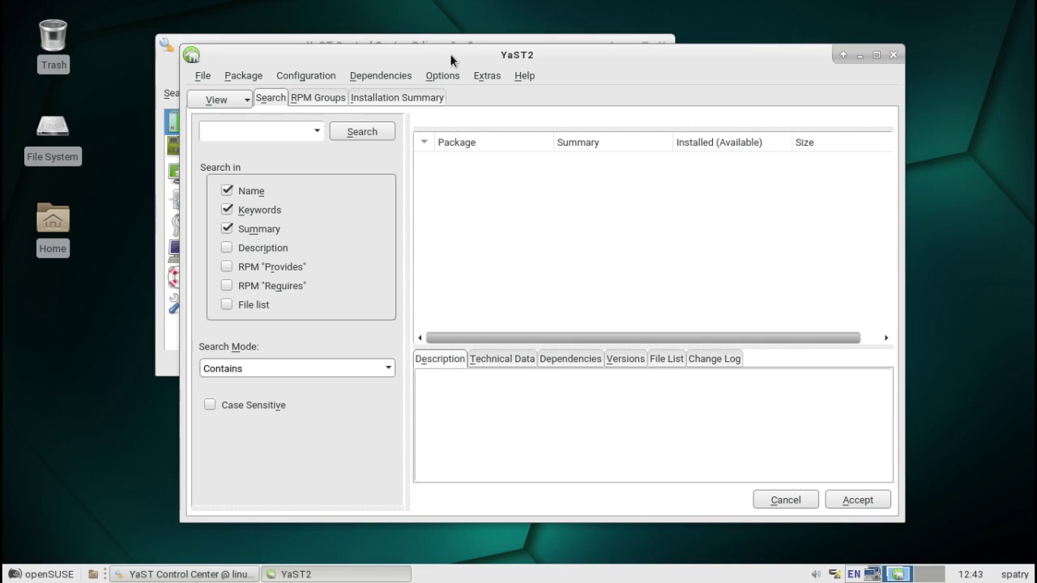
text(whisker)
click(361, 134)
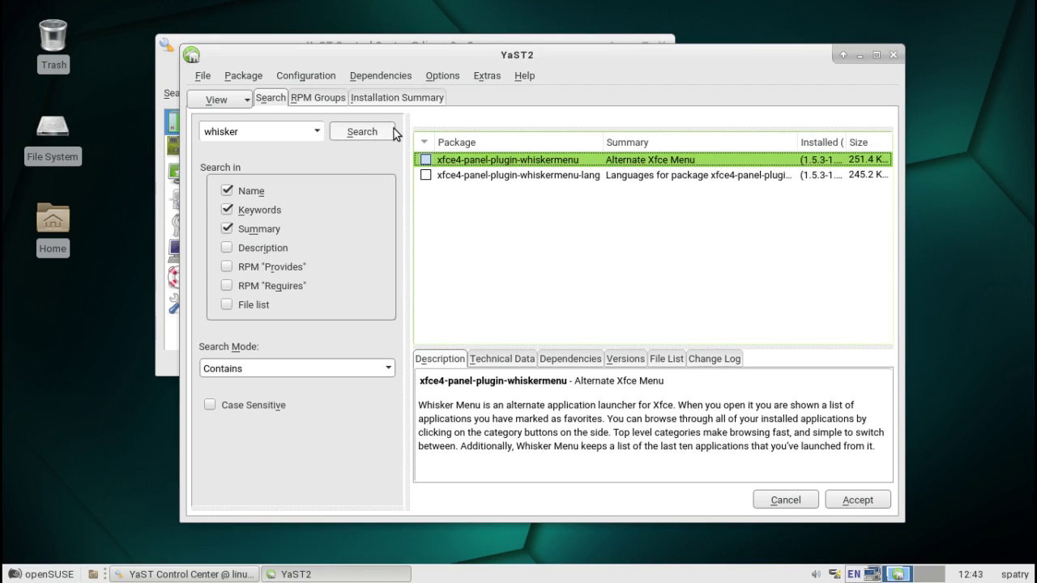
right_click(489, 167)
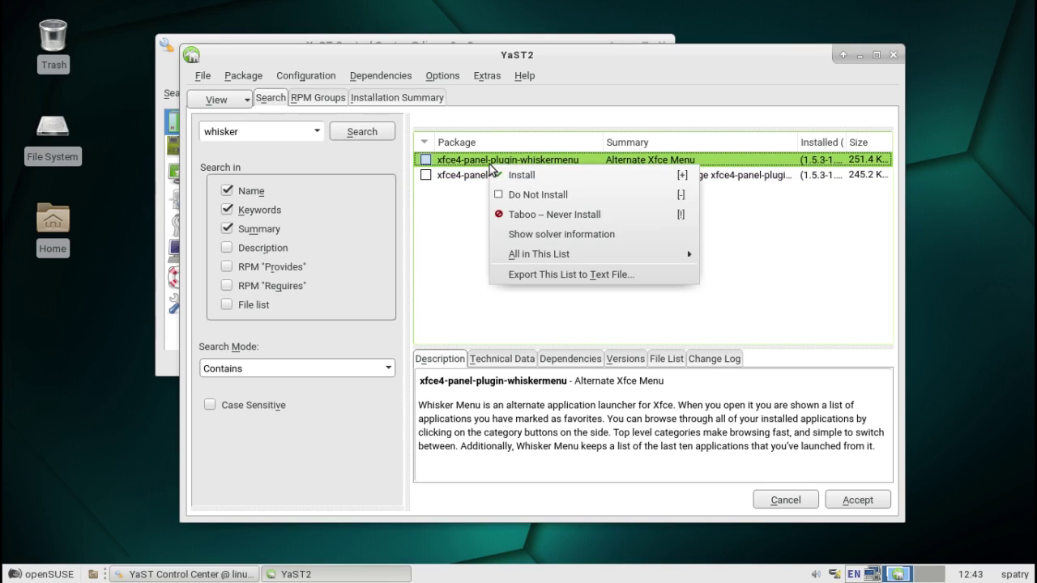
click(500, 175)
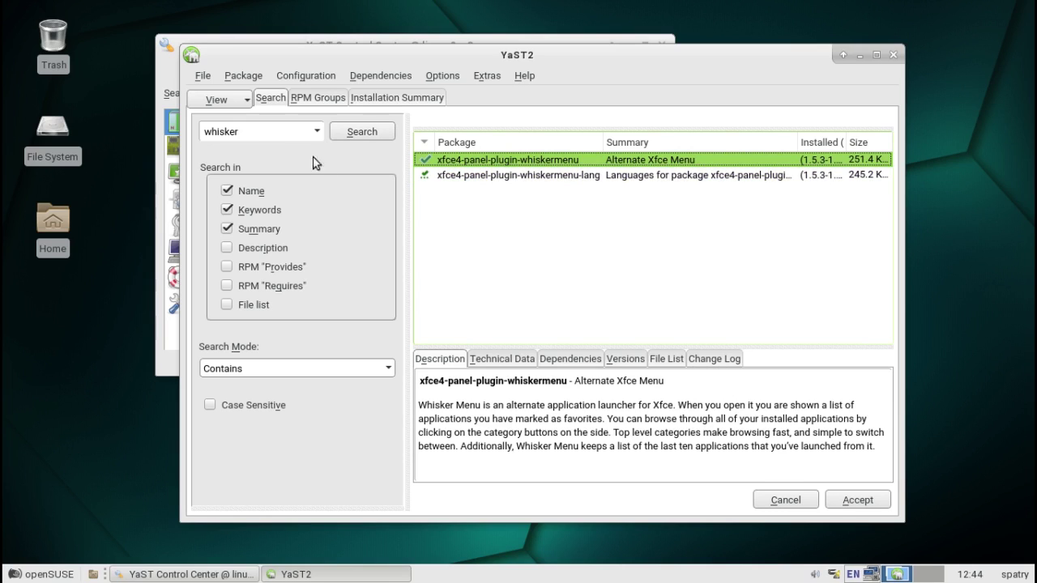
- Search for 'vertex' to list the Vertex theme packages
drag(276, 133, 186, 119)
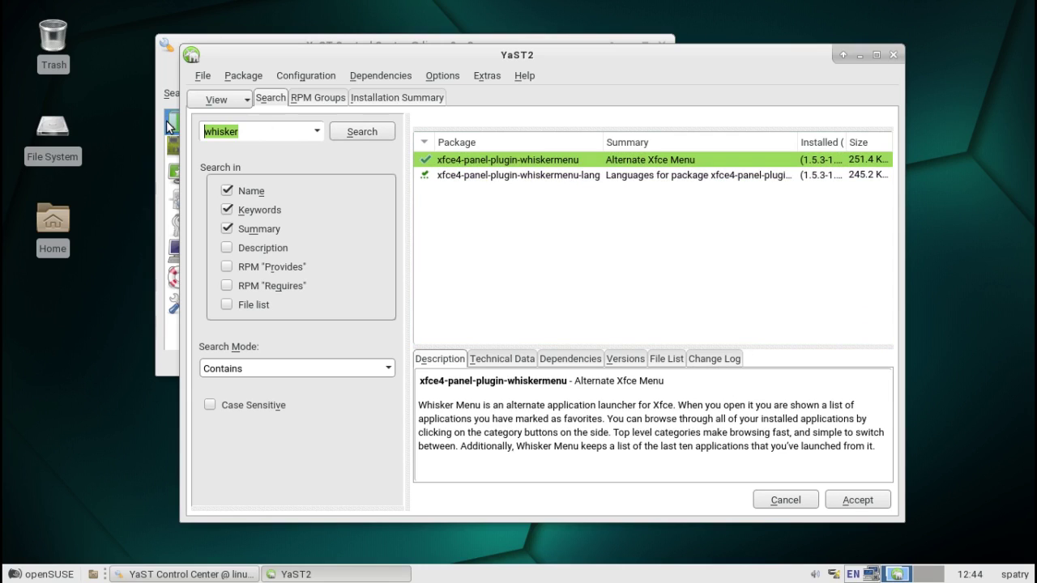
text(vertex)
key(Return)
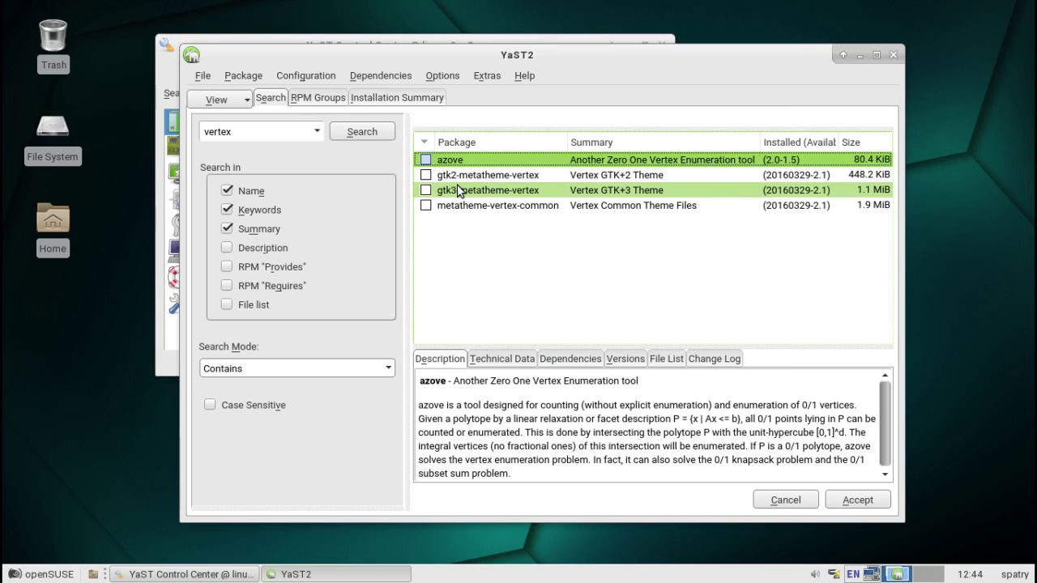
- Accept the marked Whisker Menu and Vertex packages, approving the extra dependencies
click(854, 501)
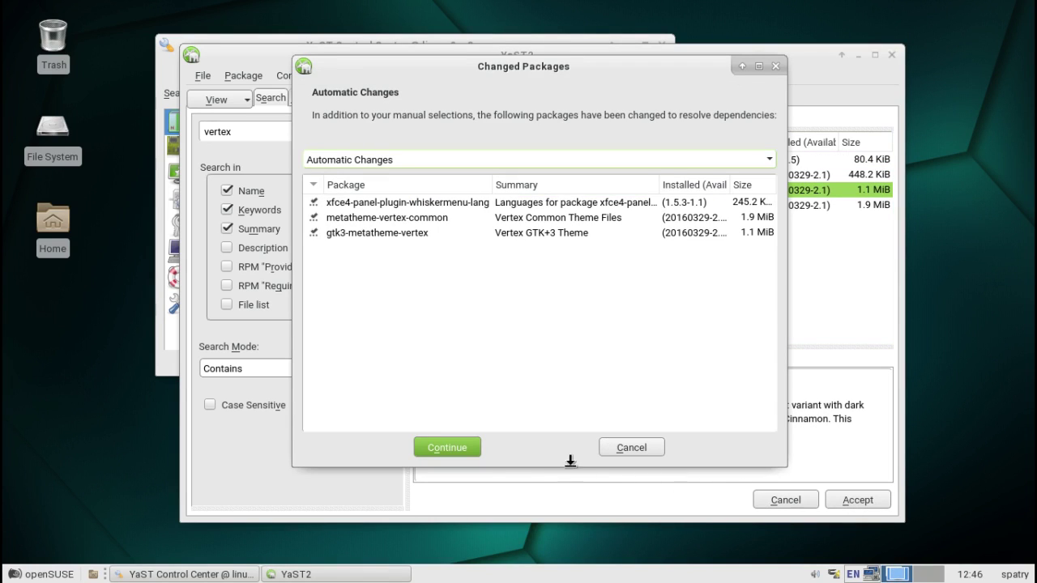
click(447, 448)
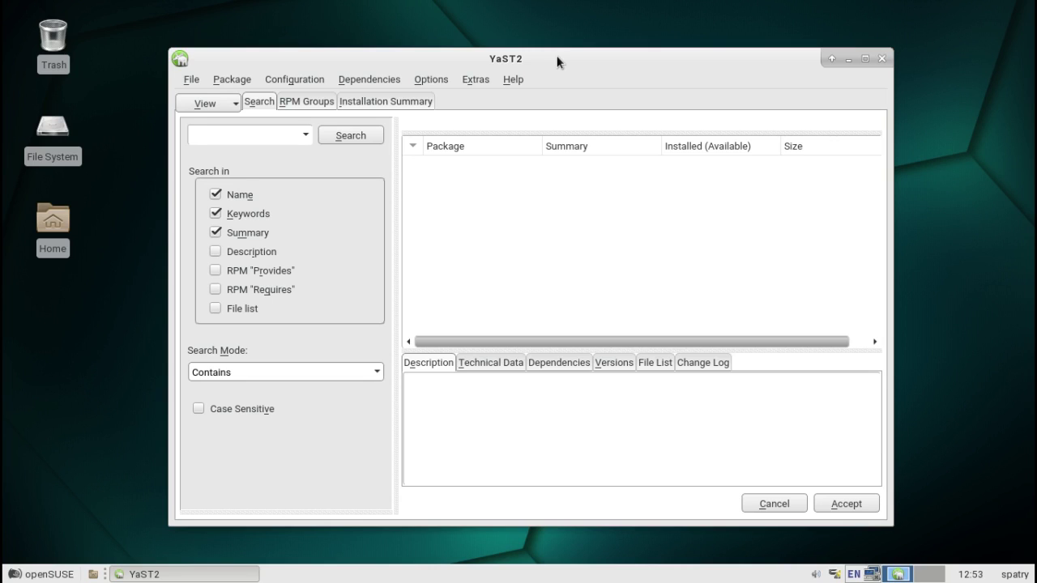
- Search in turn for compiz, awn and avant packages without installing anything
text(compiz)
key(Return)
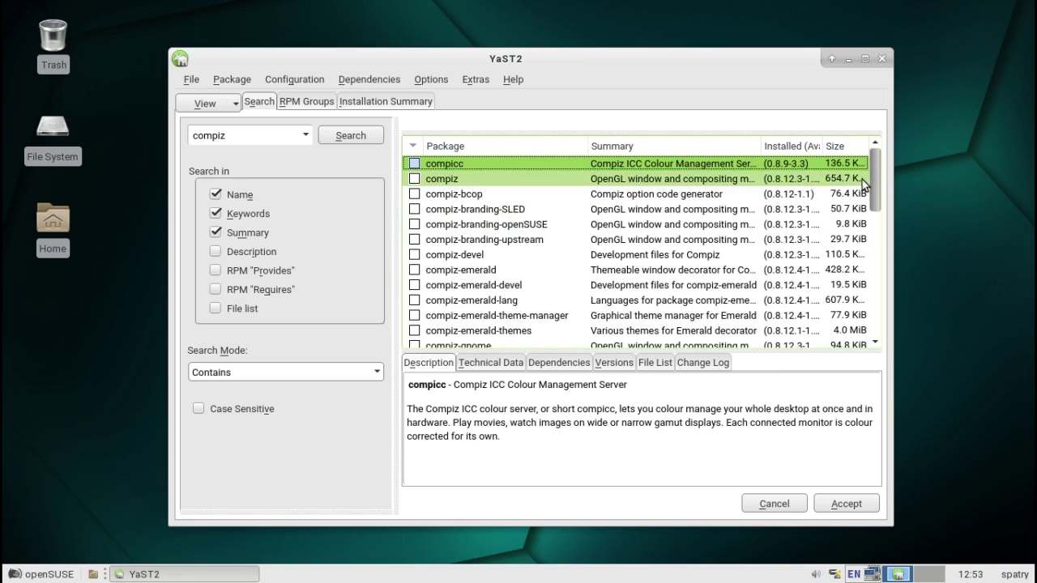
mouse_move(876, 173)
mouse_down()
mouse_move(862, 308)
mouse_move(876, 166)
mouse_up()
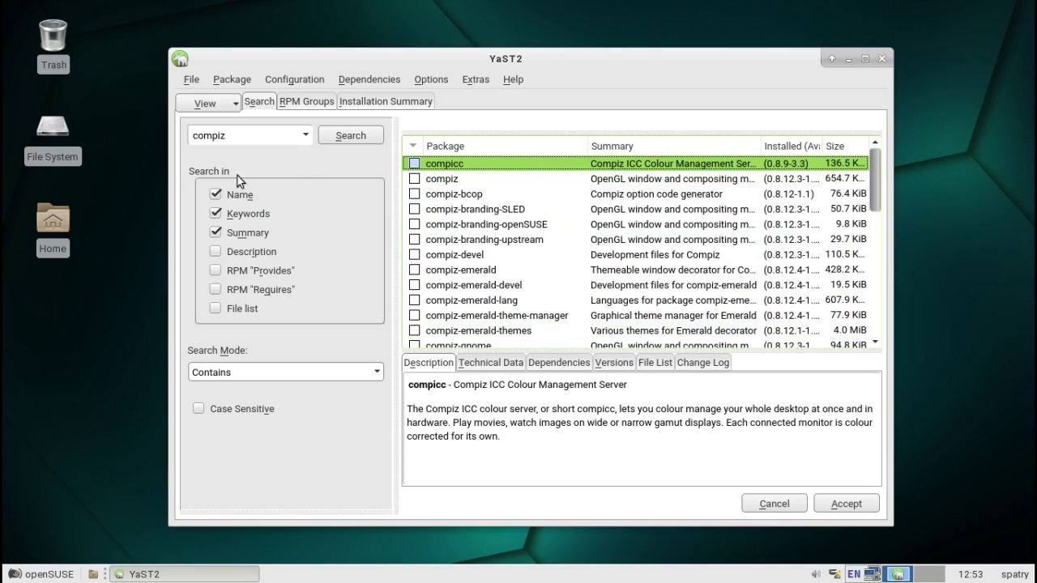
drag(231, 140, 138, 139)
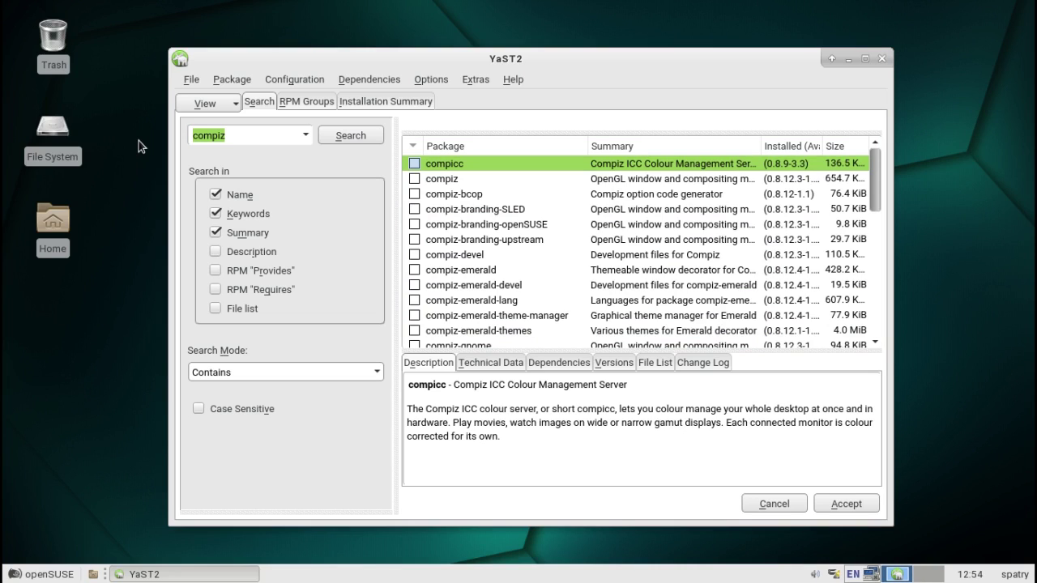
text(awn)
key(Return)
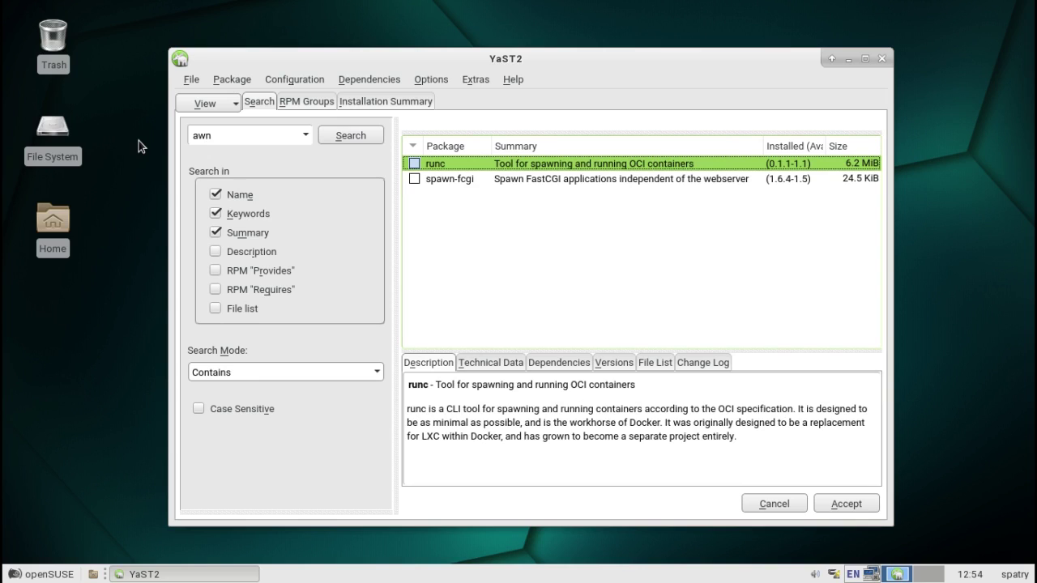
drag(234, 133, 139, 126)
text(avant)
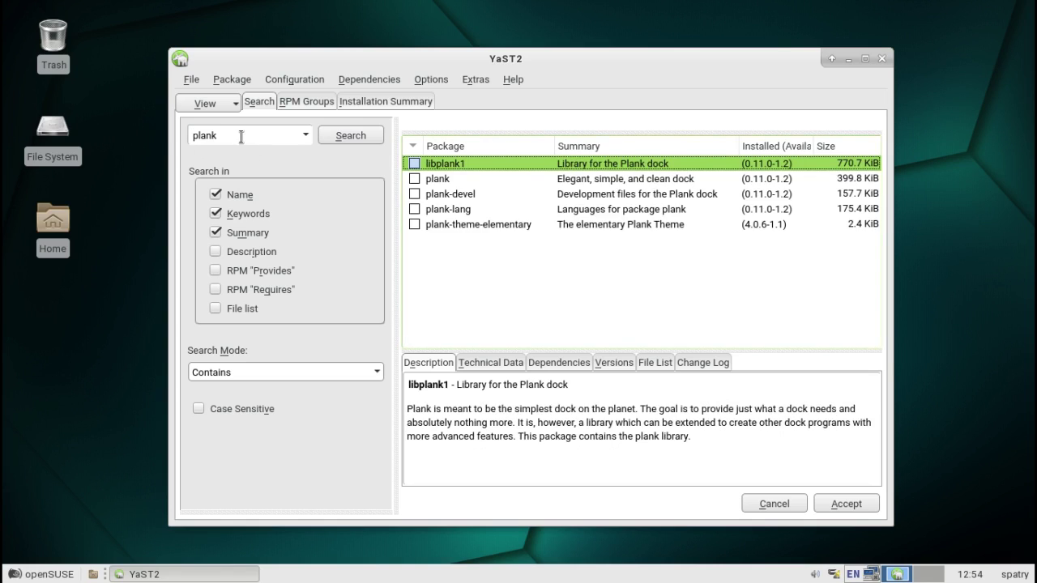
- Clear the search field and browse packages by RPM Groups
drag(237, 135, 162, 133)
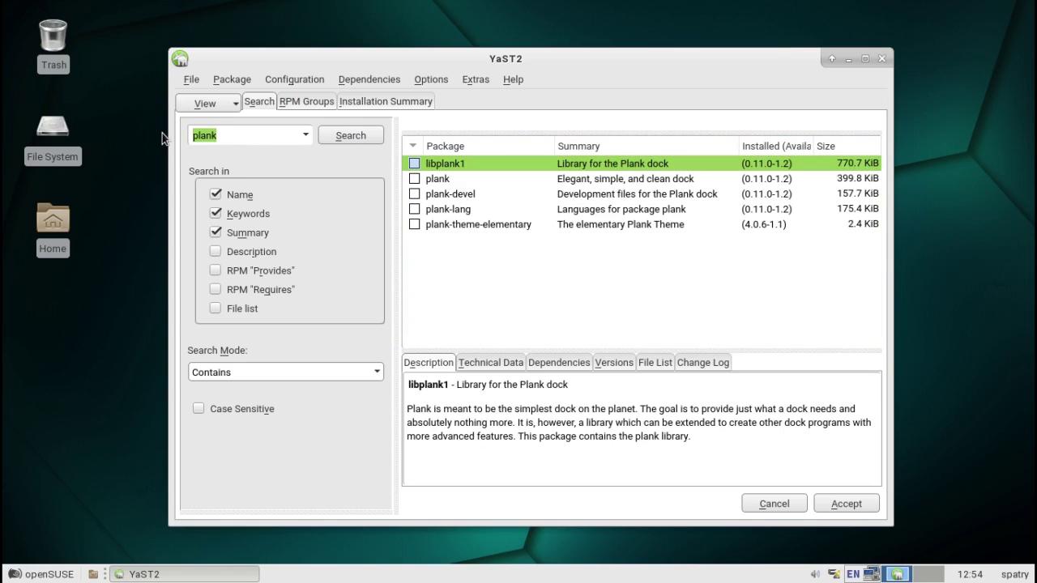
key(BackSpace)
click(308, 103)
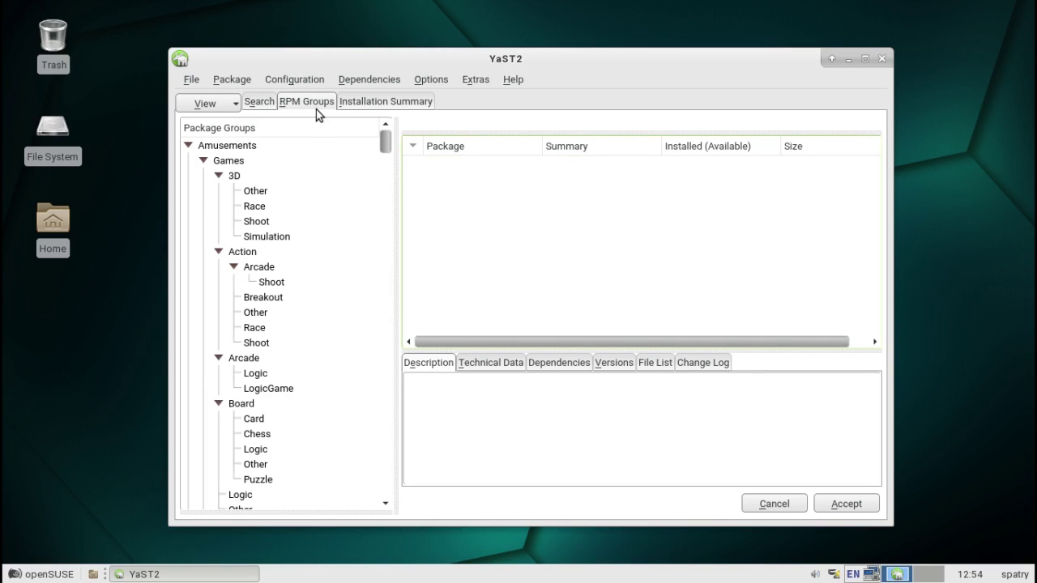
click(277, 194)
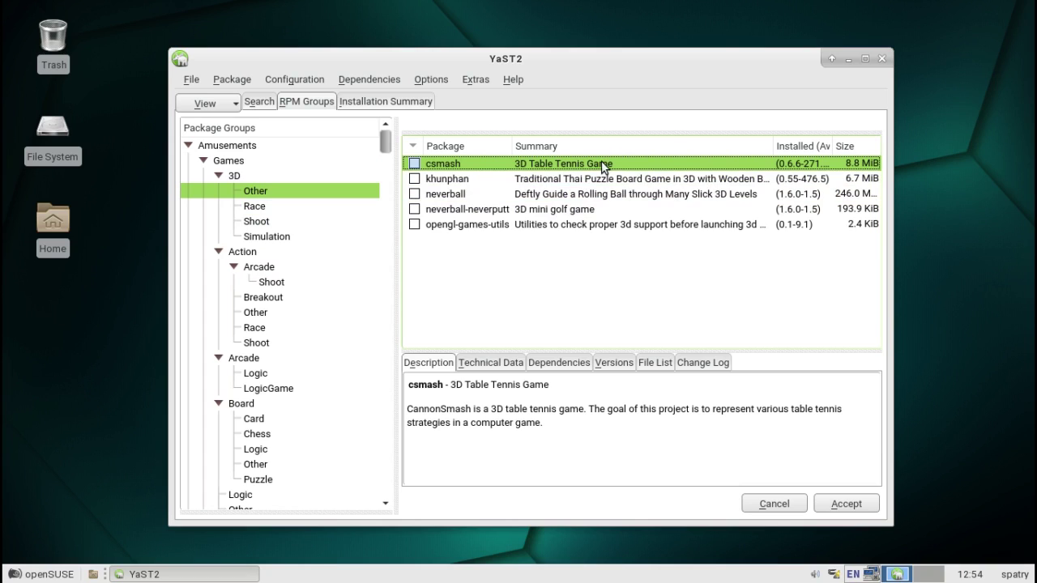
click(483, 365)
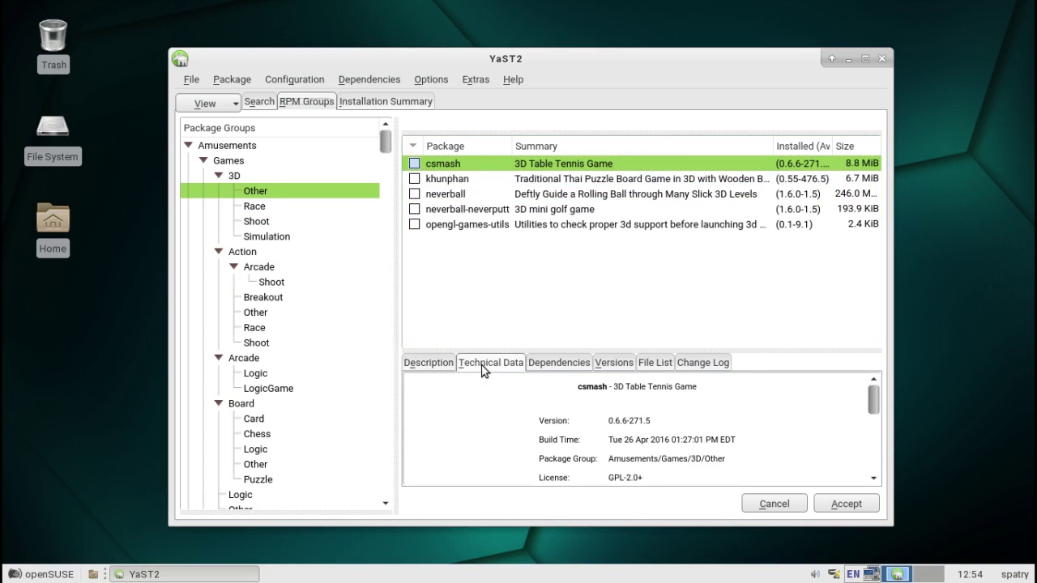
click(564, 365)
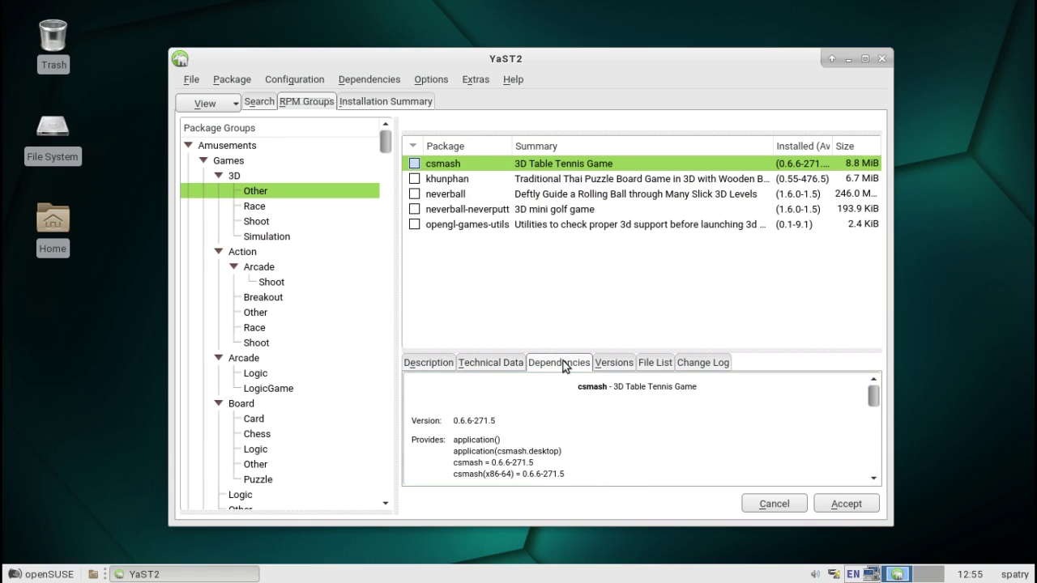
click(620, 363)
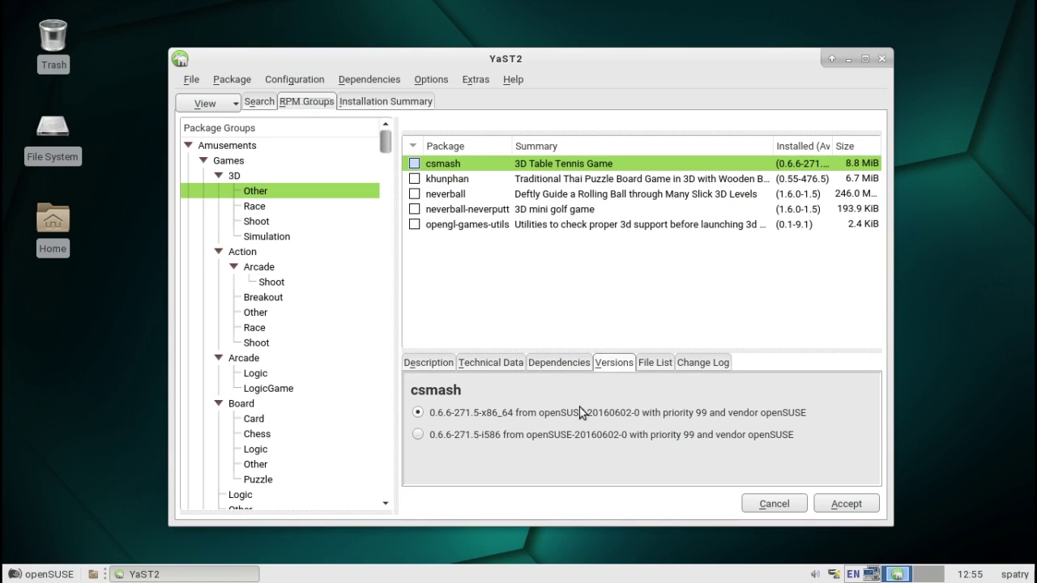
click(654, 365)
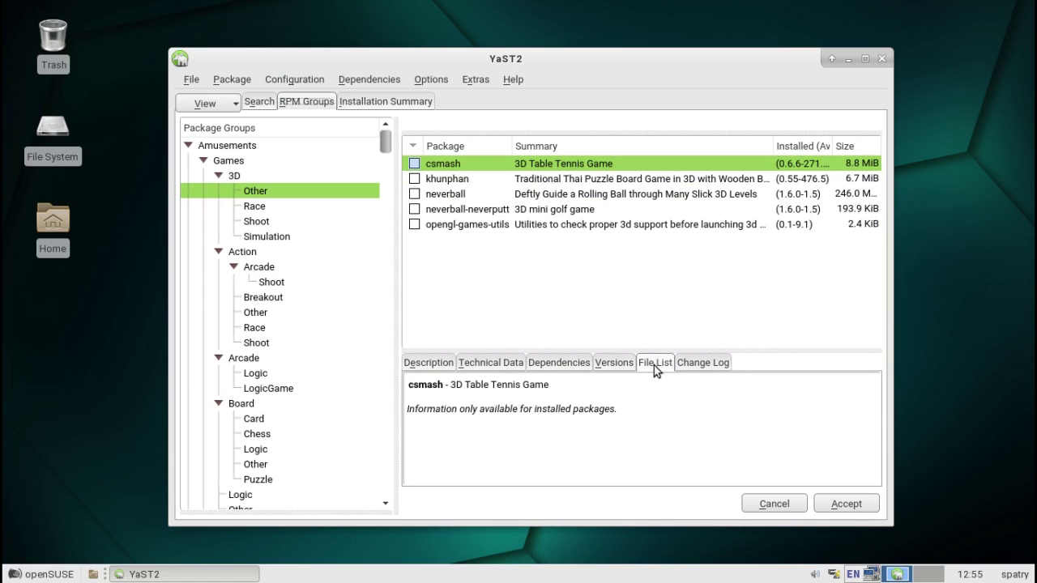
click(727, 364)
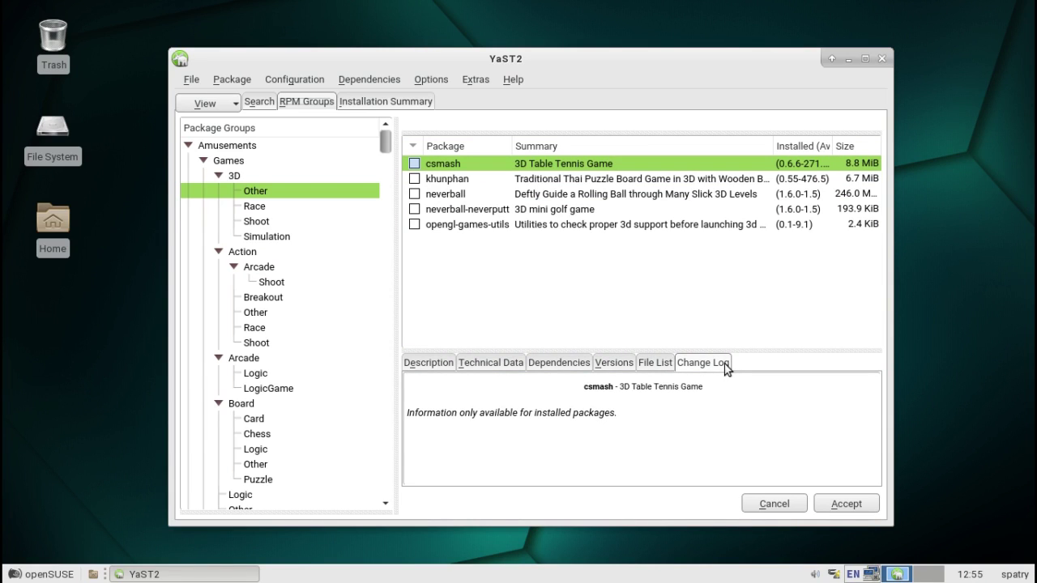
click(424, 366)
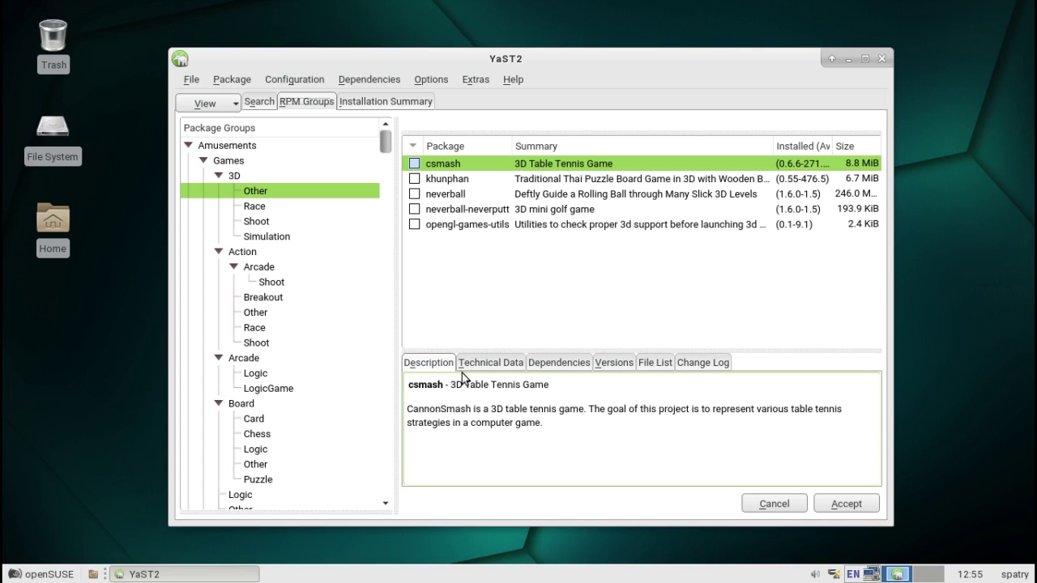
click(394, 99)
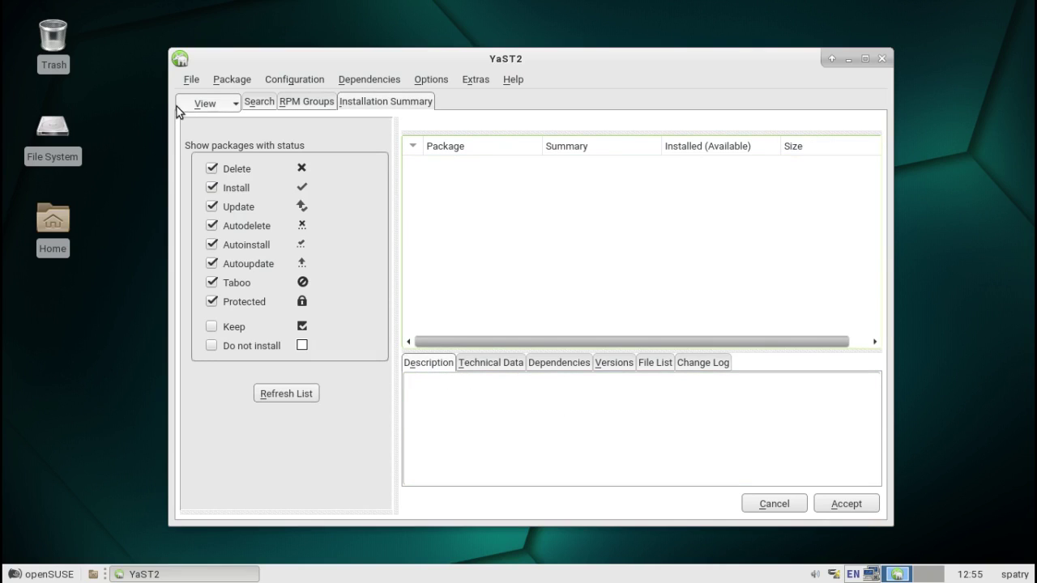
click(211, 106)
click(234, 88)
click(239, 89)
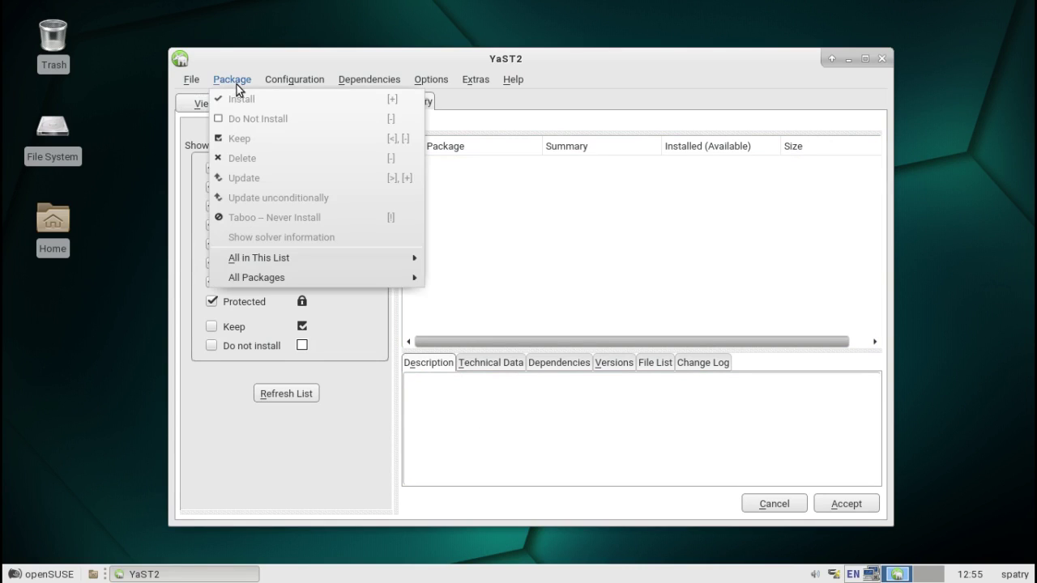
mouse_move(299, 89)
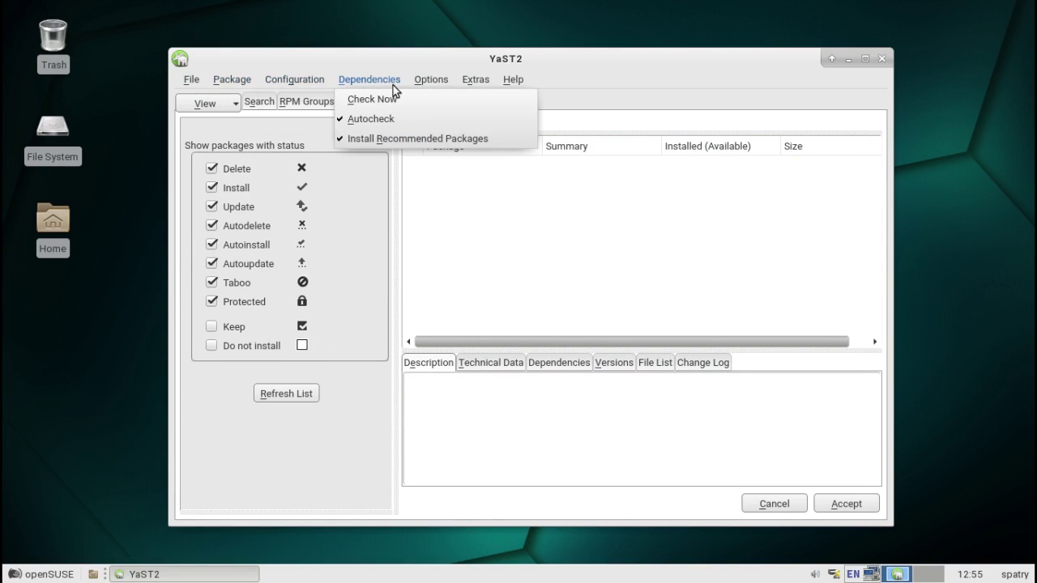
mouse_move(469, 85)
mouse_move(513, 78)
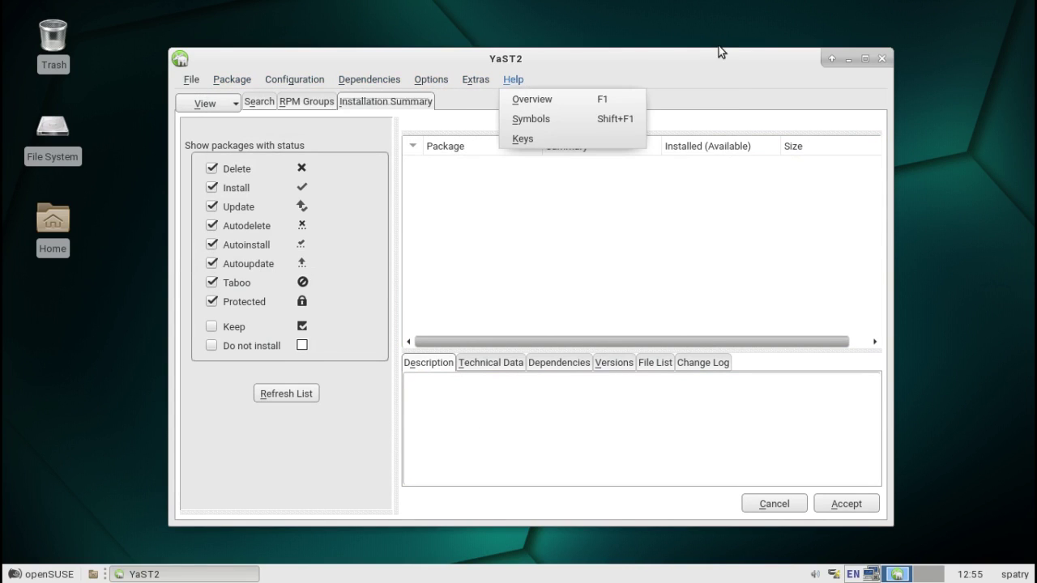
- Close YaST2 and open the Items list in Xfce Panel Preferences
click(886, 59)
right_click(648, 574)
mouse_move(682, 562)
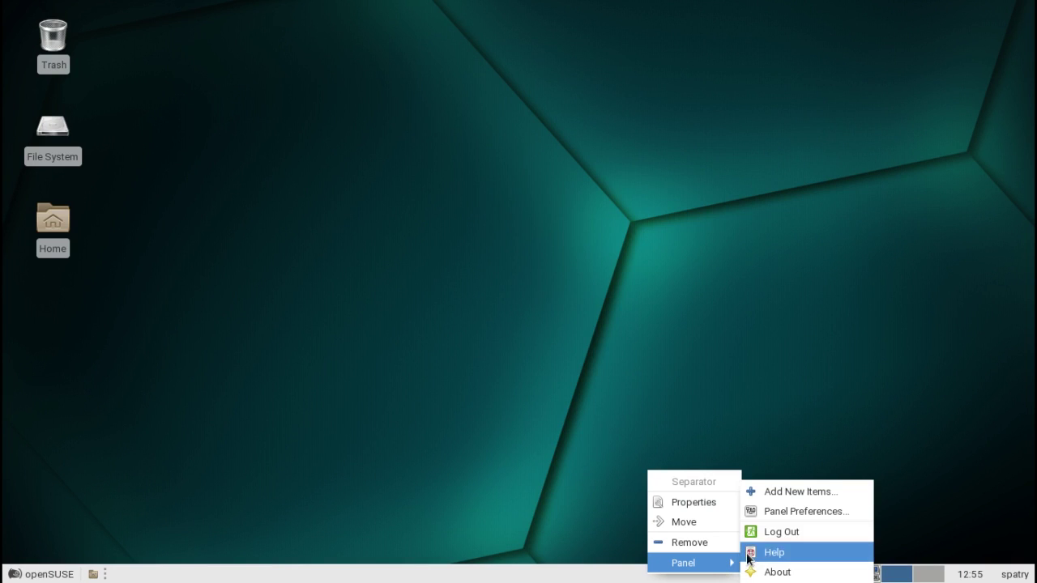
click(798, 515)
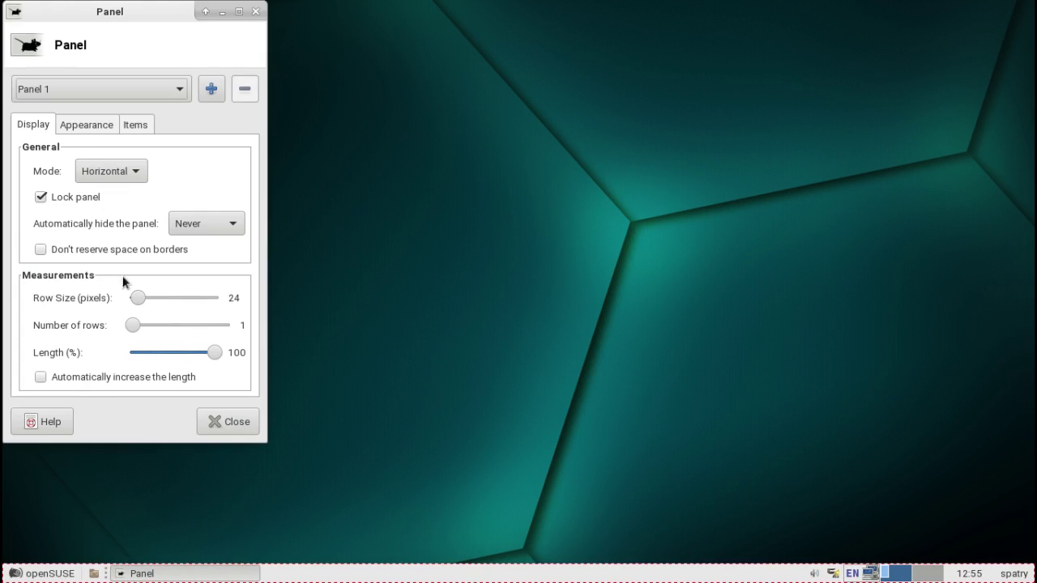
click(136, 127)
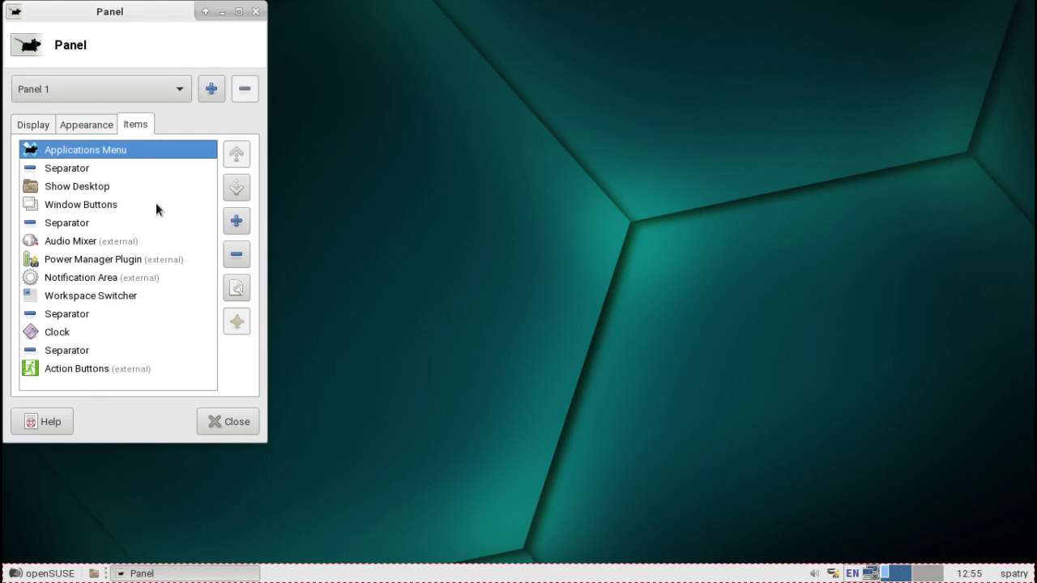
- Add the Whisker Menu plugin to Panel 1
click(236, 221)
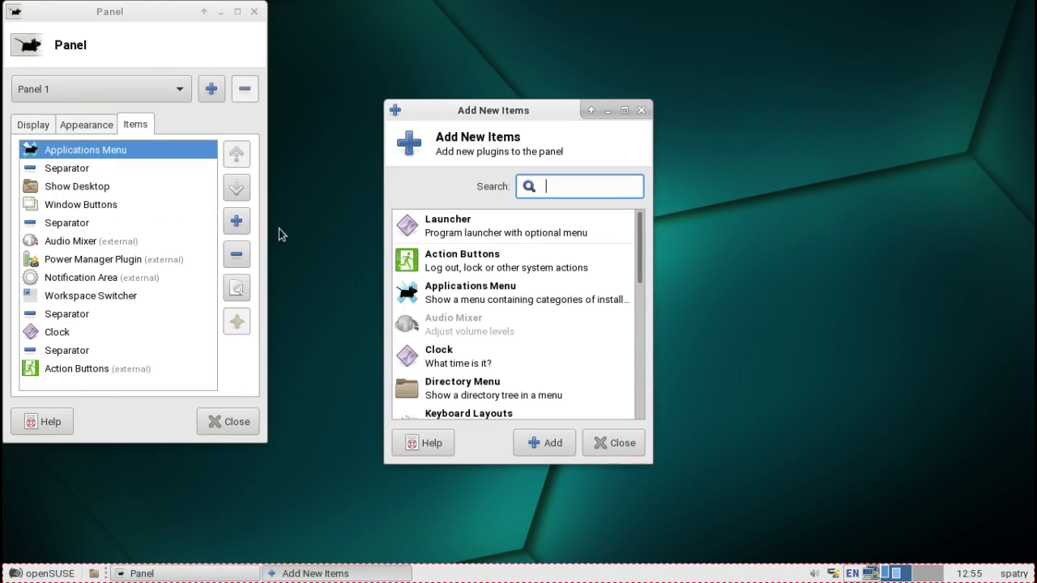
scroll(464, 297, down, 3)
scroll(464, 296, down, 6)
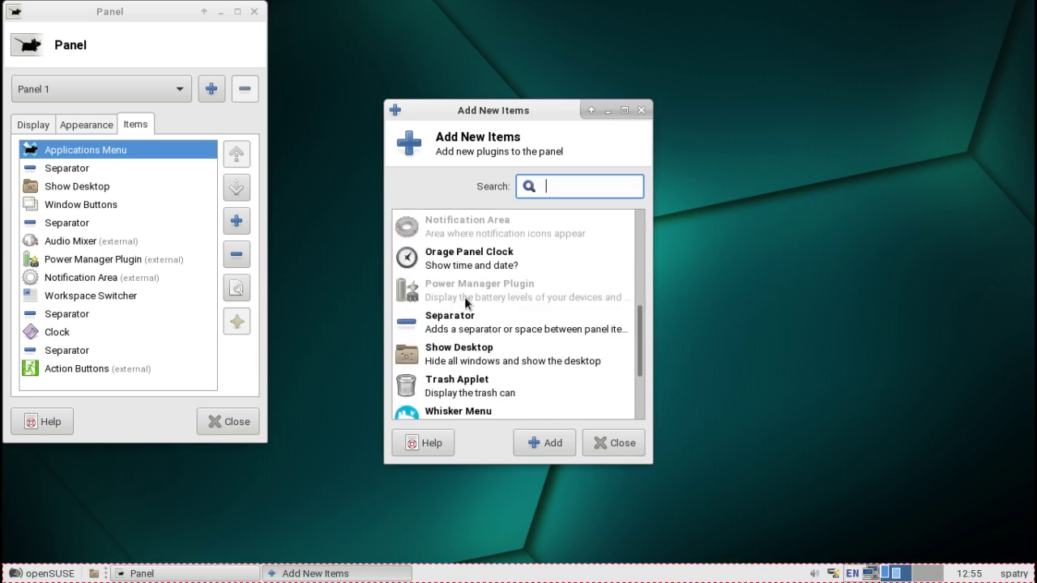
click(456, 306)
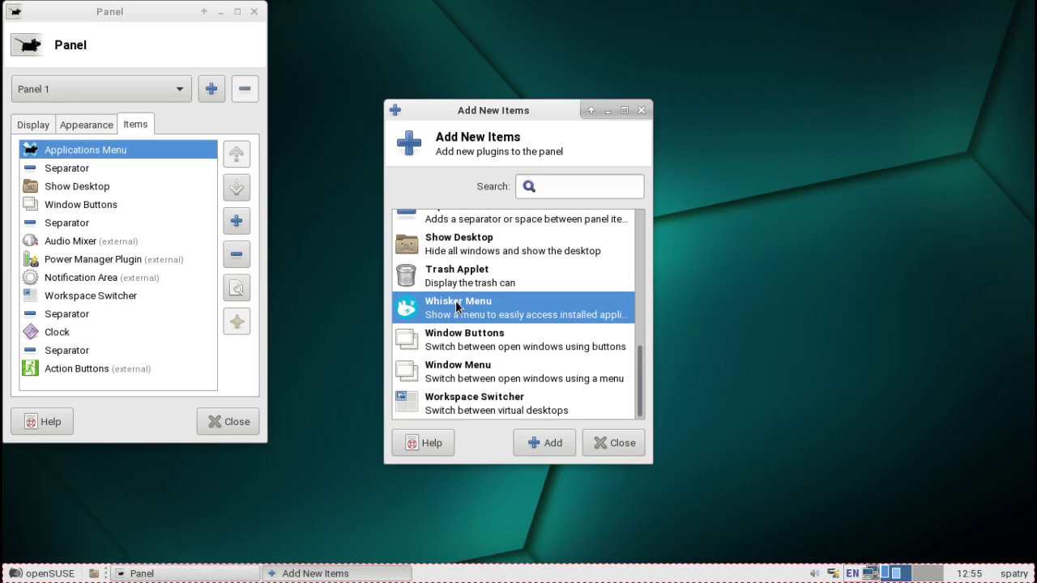
click(537, 446)
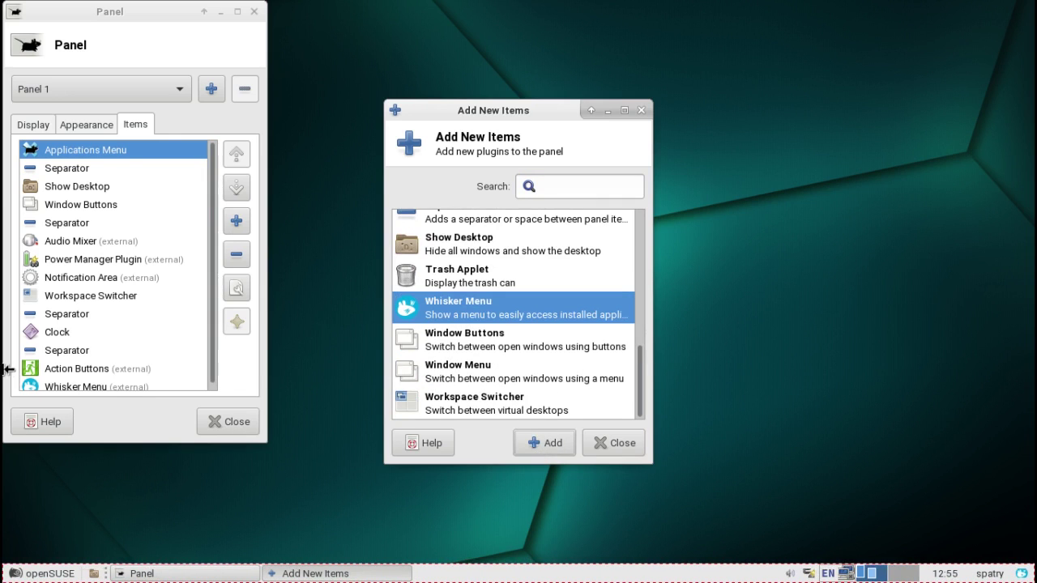
- Move Whisker Menu to the top of the panel's item list
click(49, 385)
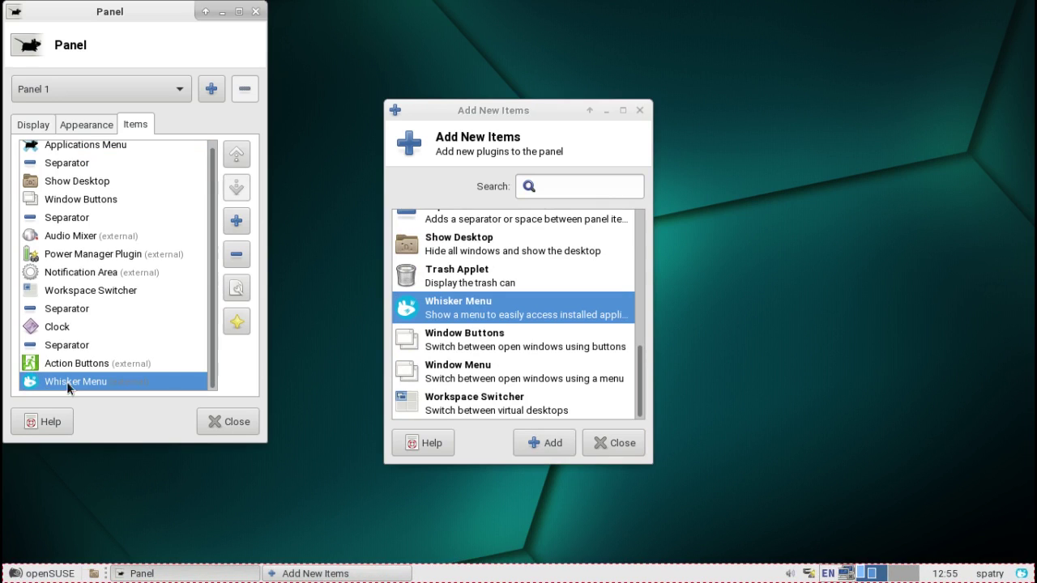
click(237, 155)
triple_click(236, 155)
double_click(236, 155)
triple_click(237, 156)
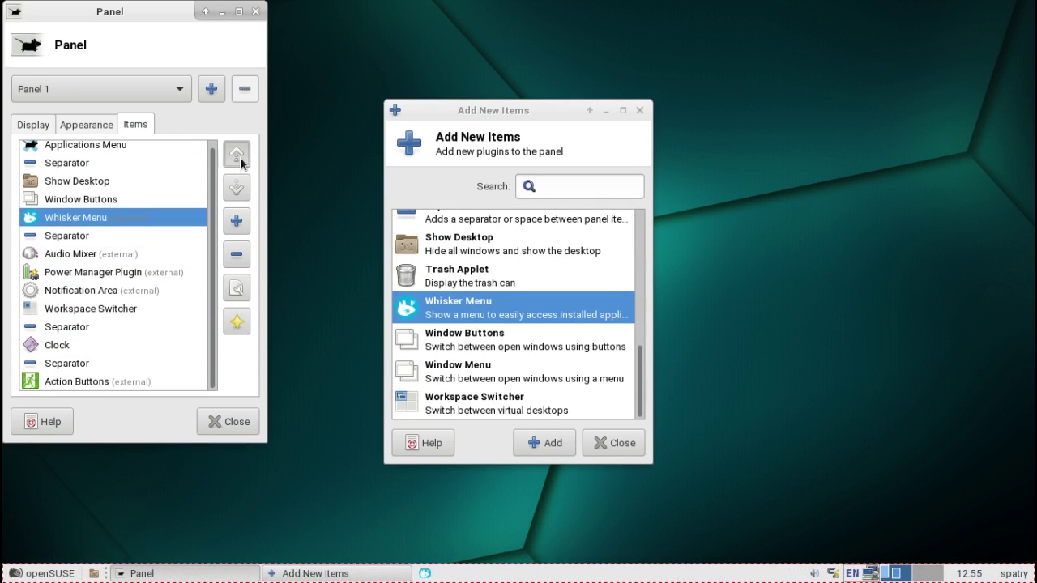
double_click(237, 156)
double_click(237, 156)
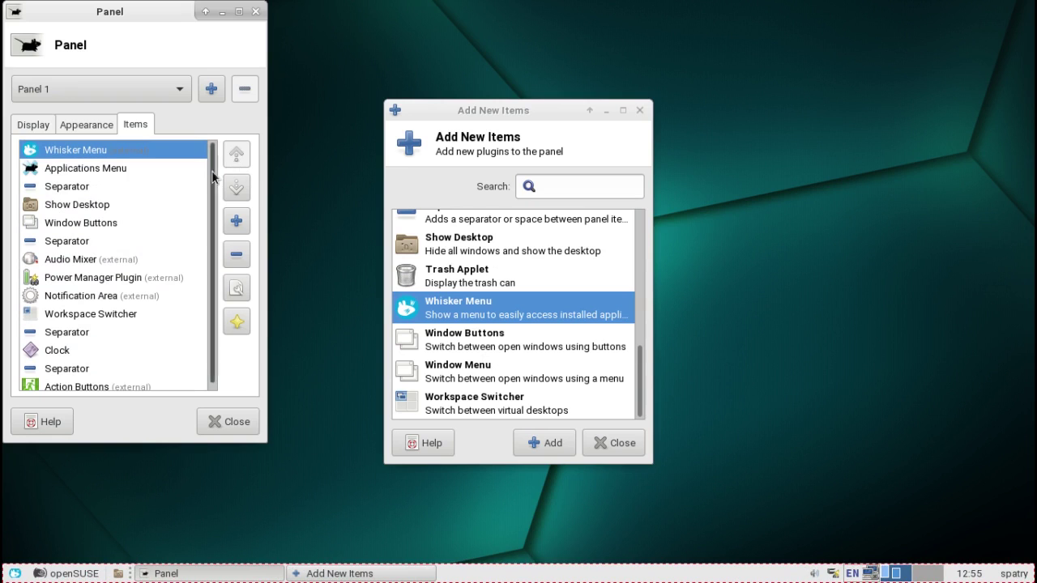
- Remove the old Applications Menu from the panel and close the add-plugins dialog
click(126, 170)
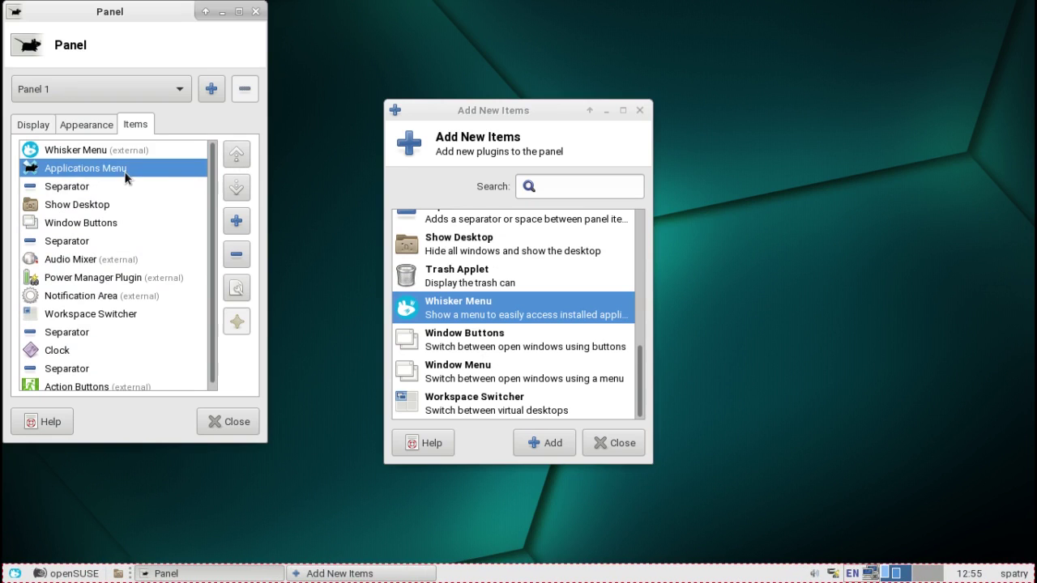
click(234, 262)
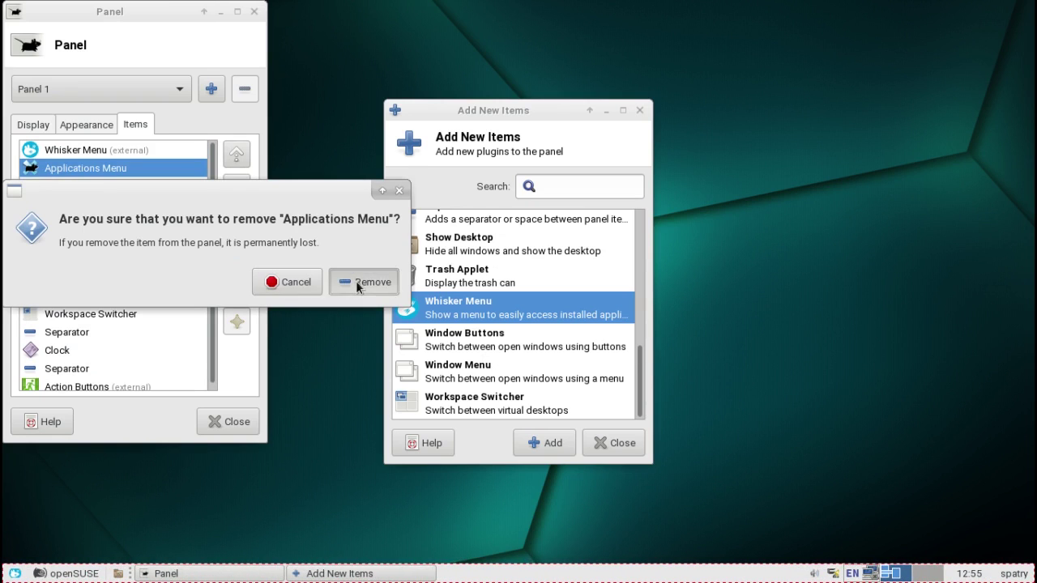
click(356, 281)
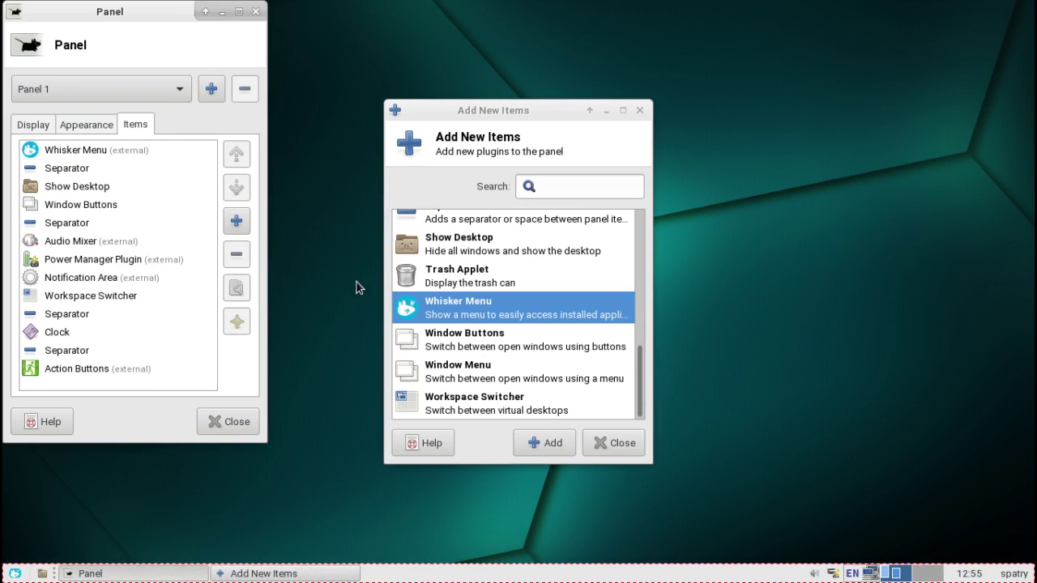
click(617, 445)
- From Whisker Menu's Settings Manager, apply the Vertex-Dark style in Appearance
click(211, 418)
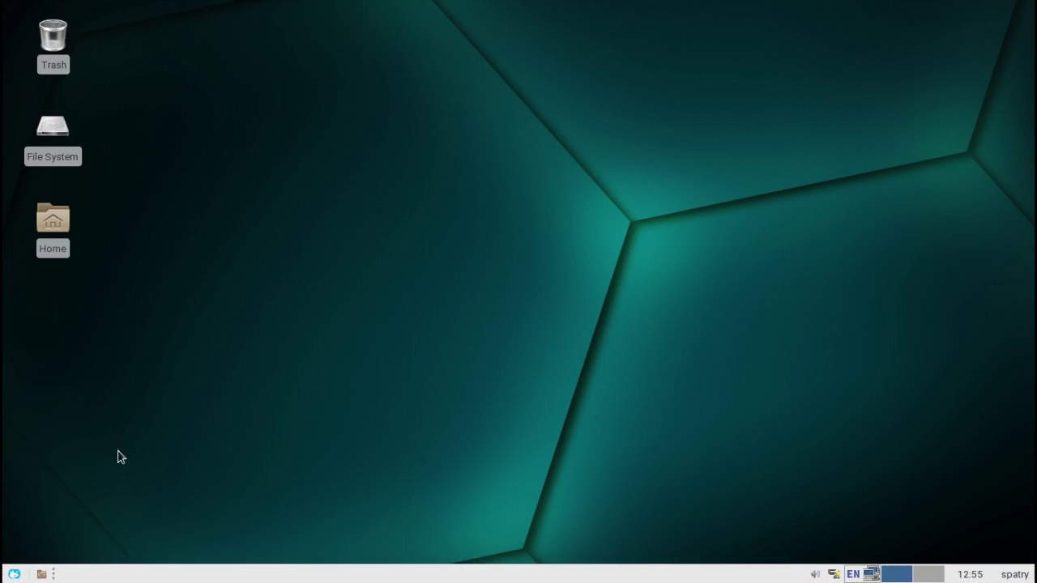
click(13, 574)
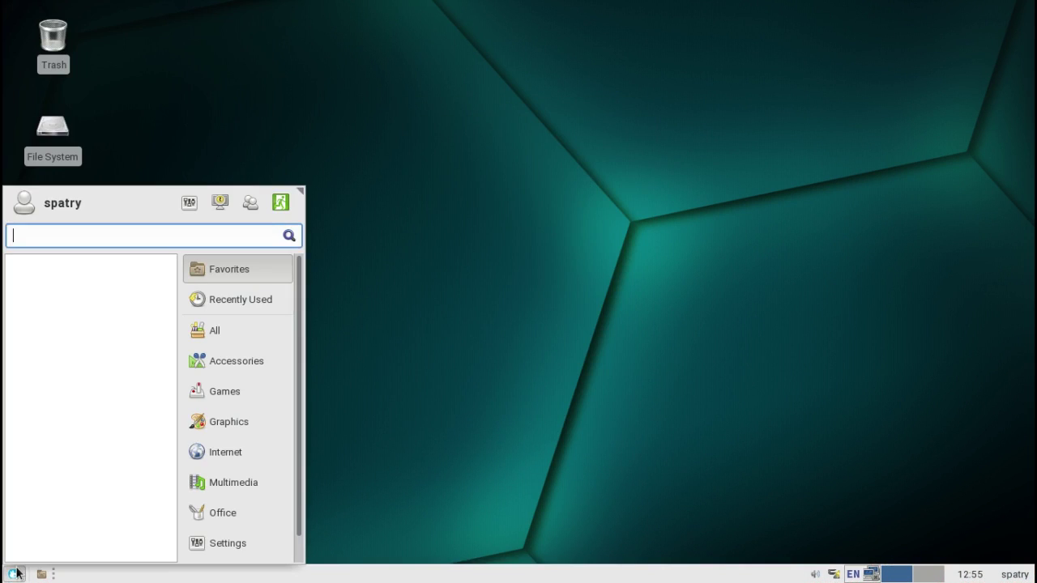
click(187, 203)
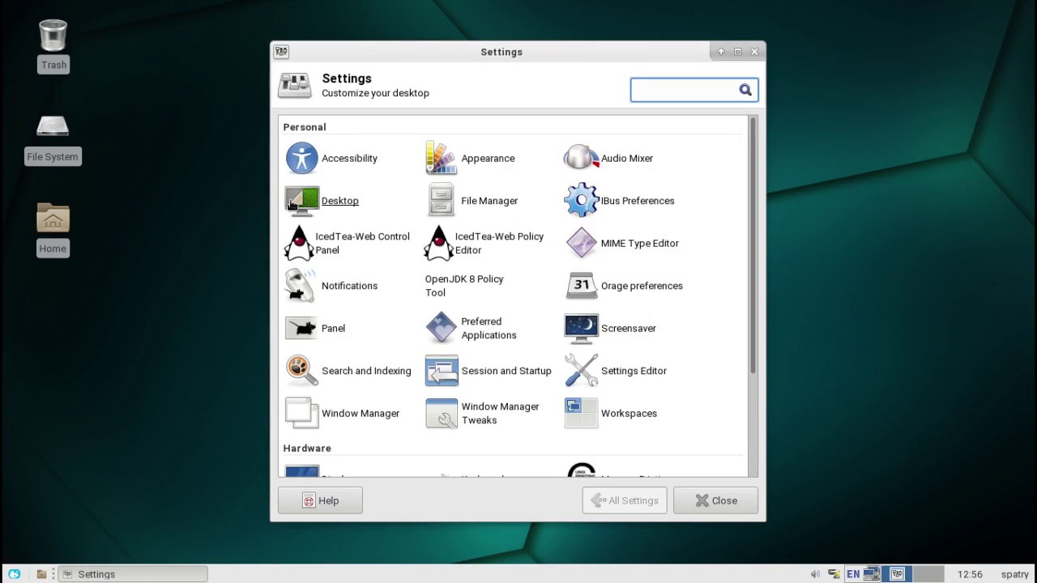
click(474, 164)
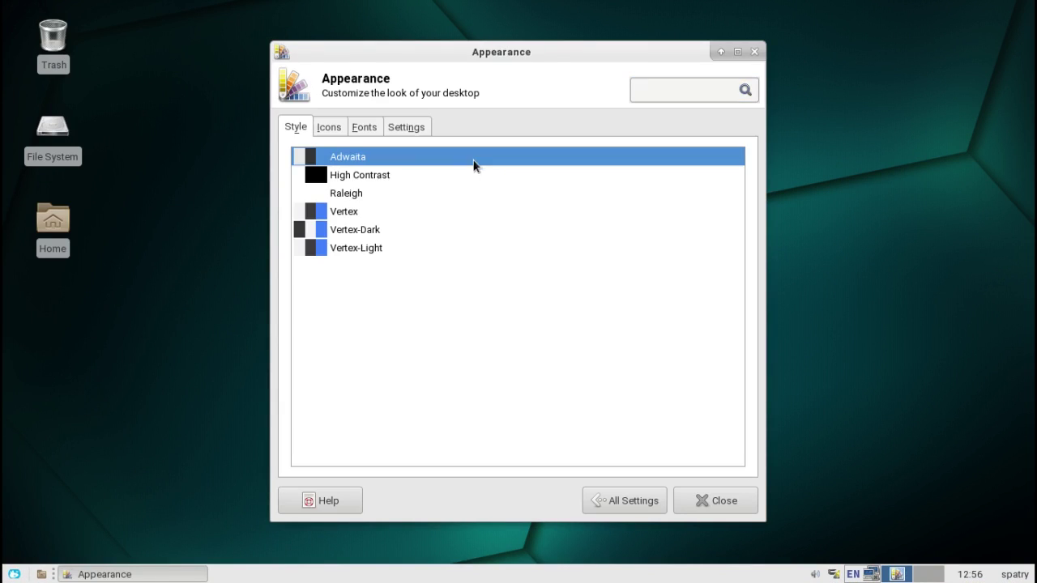
click(348, 231)
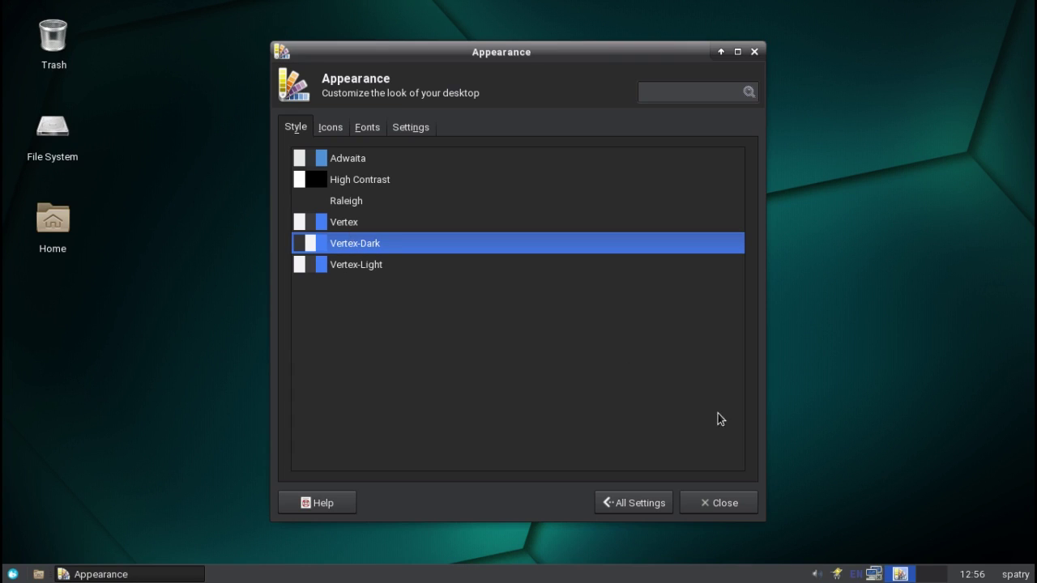
click(730, 503)
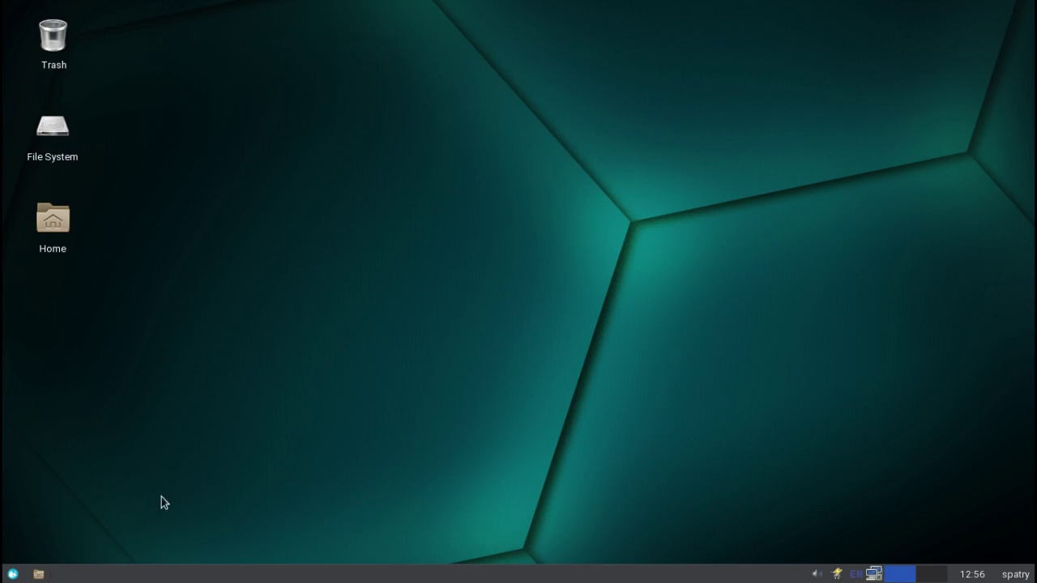
- Check the Whisker menu's Accessories list and enlarge the menu before closing it
click(12, 574)
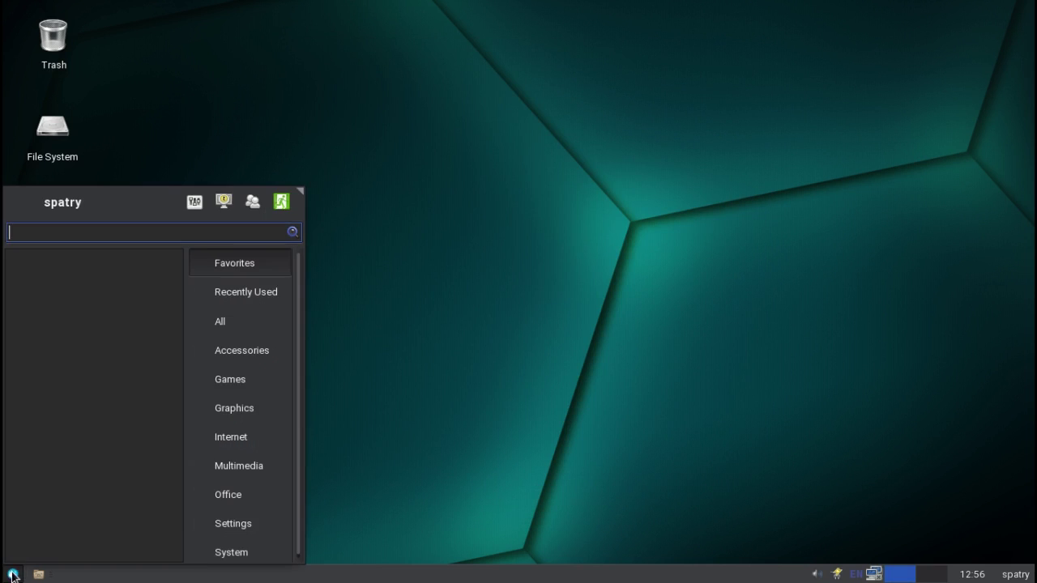
click(239, 353)
scroll(153, 385, down, 1)
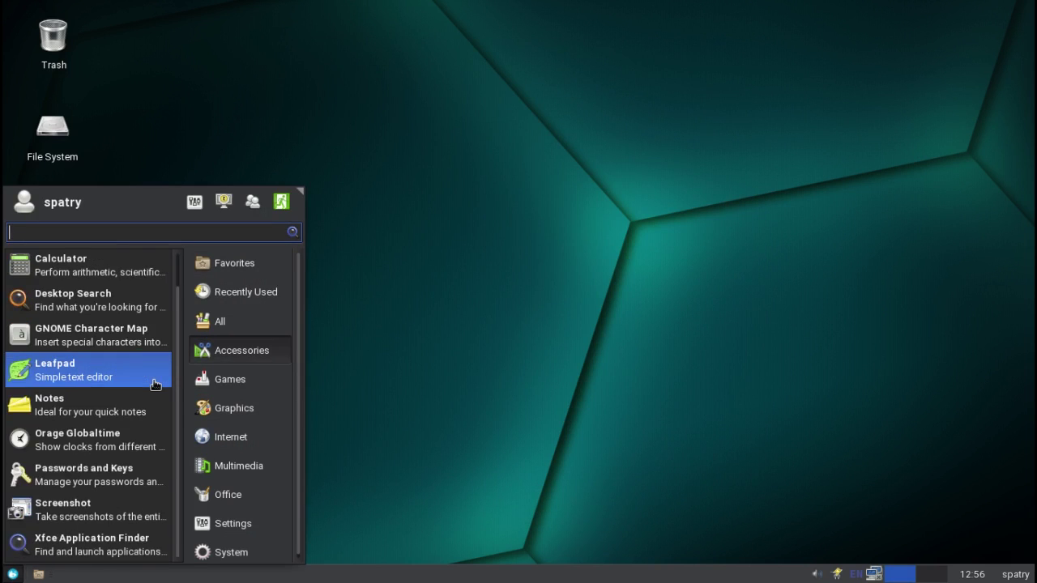
scroll(154, 385, up, 1)
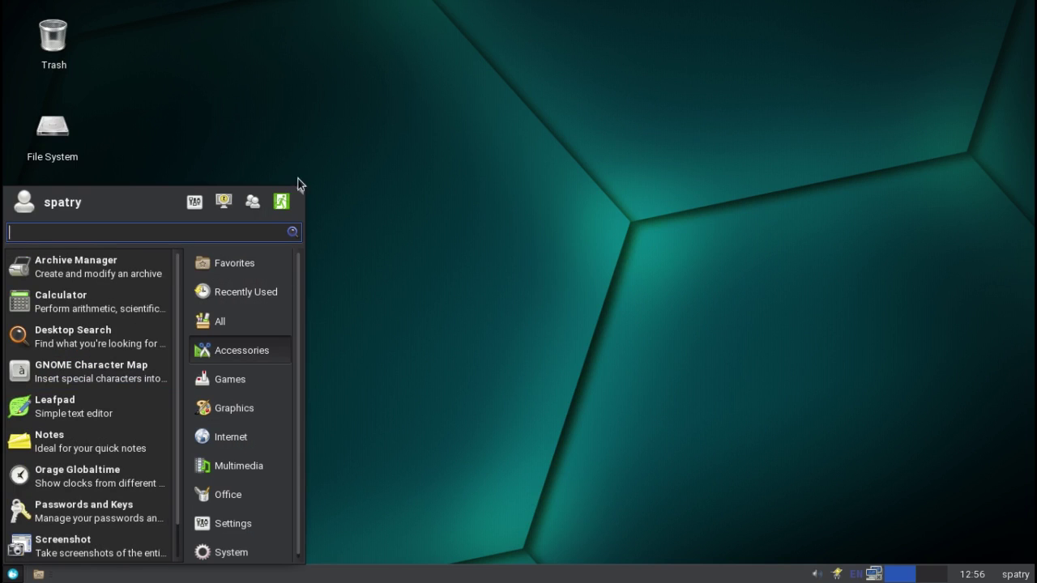
drag(298, 192, 306, 171)
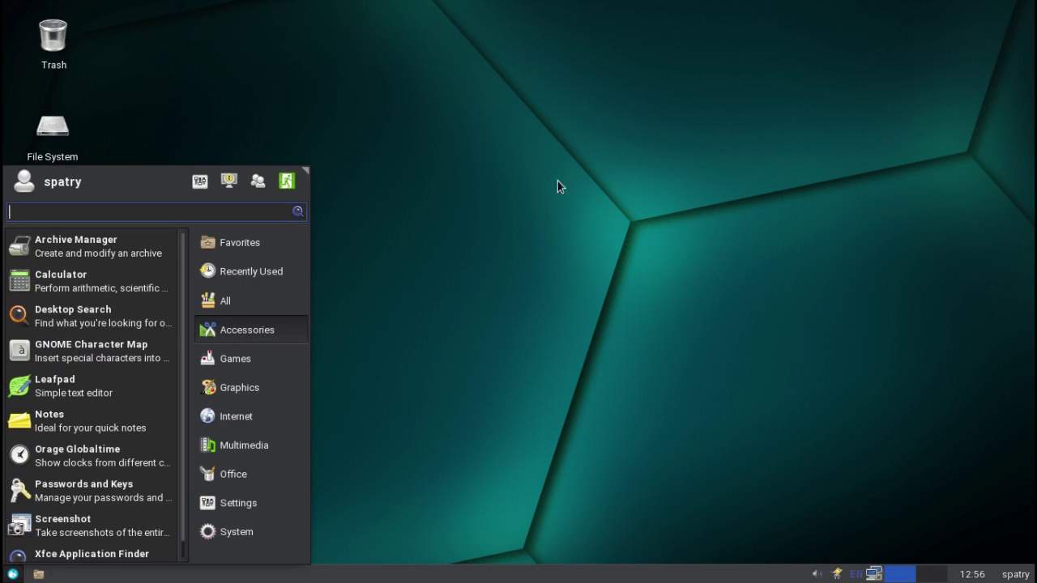
click(526, 263)
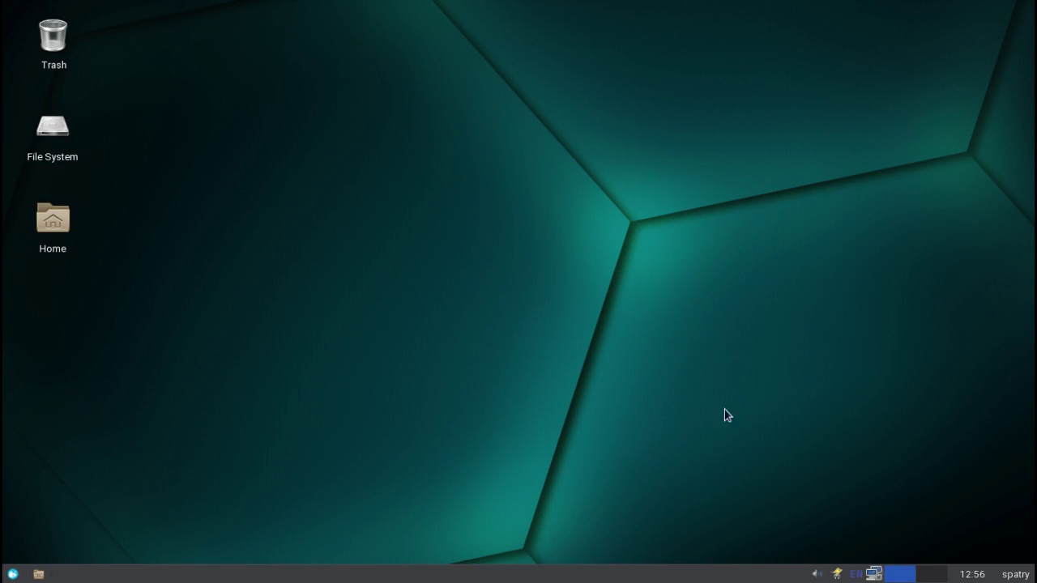